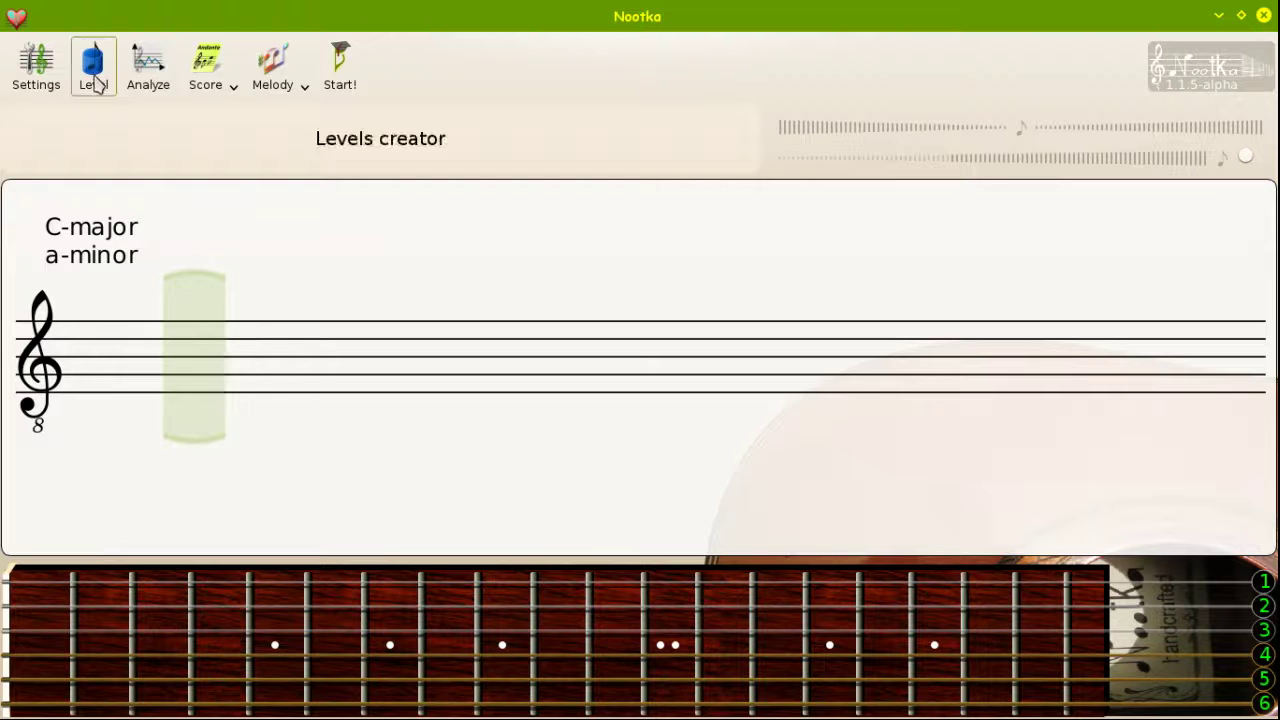
Open the Levels creator with the toolbar's Level button.
click(95, 82)
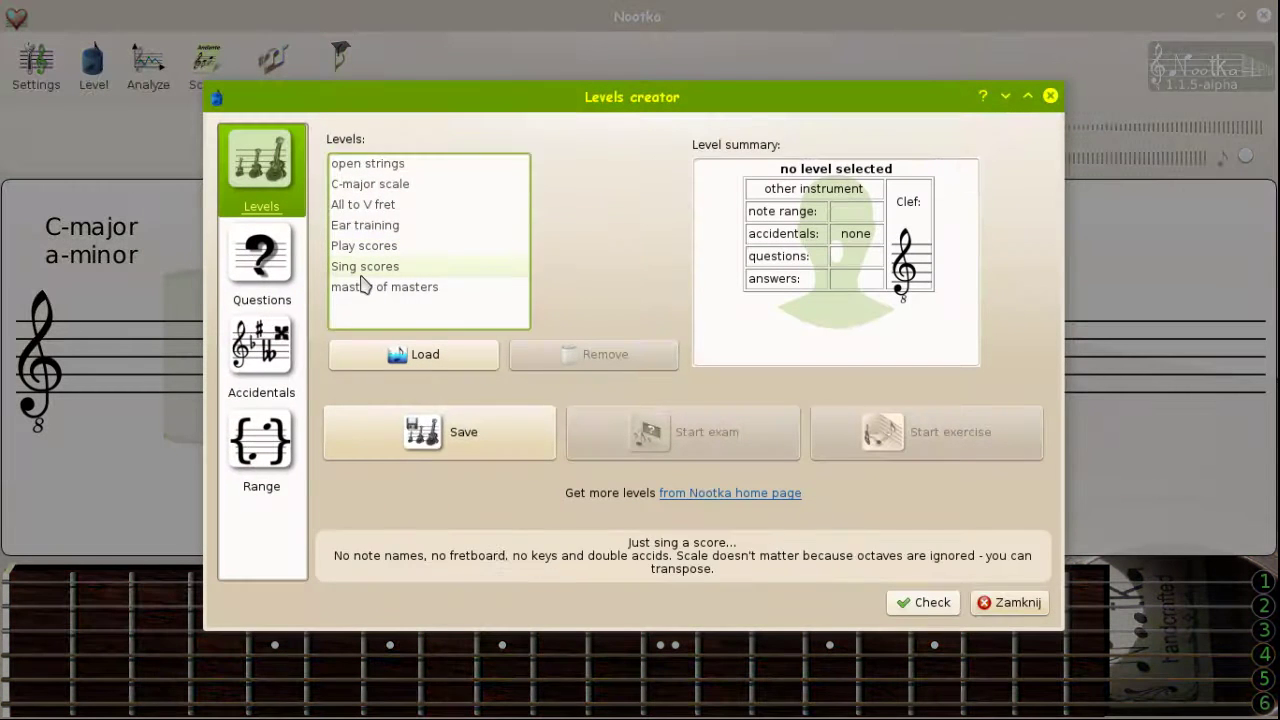
Set the note range from the G on the second staff line up to the G above the staff.
click(278, 446)
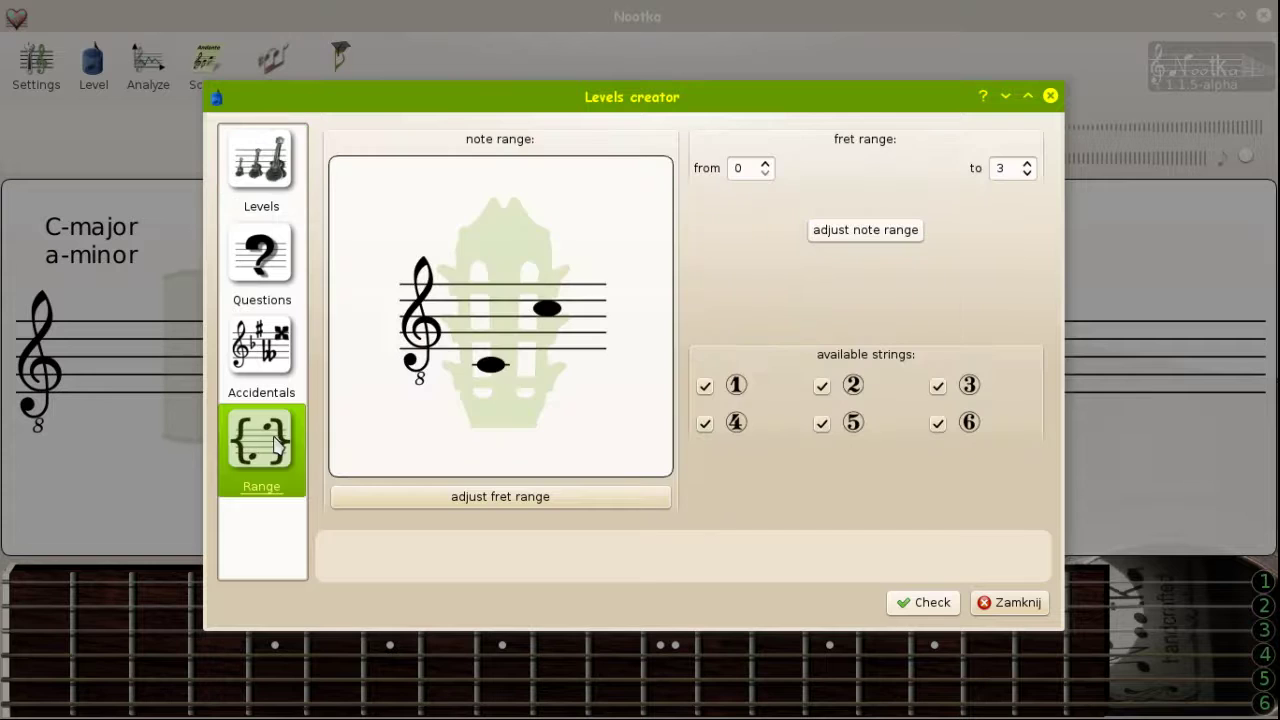
click(489, 334)
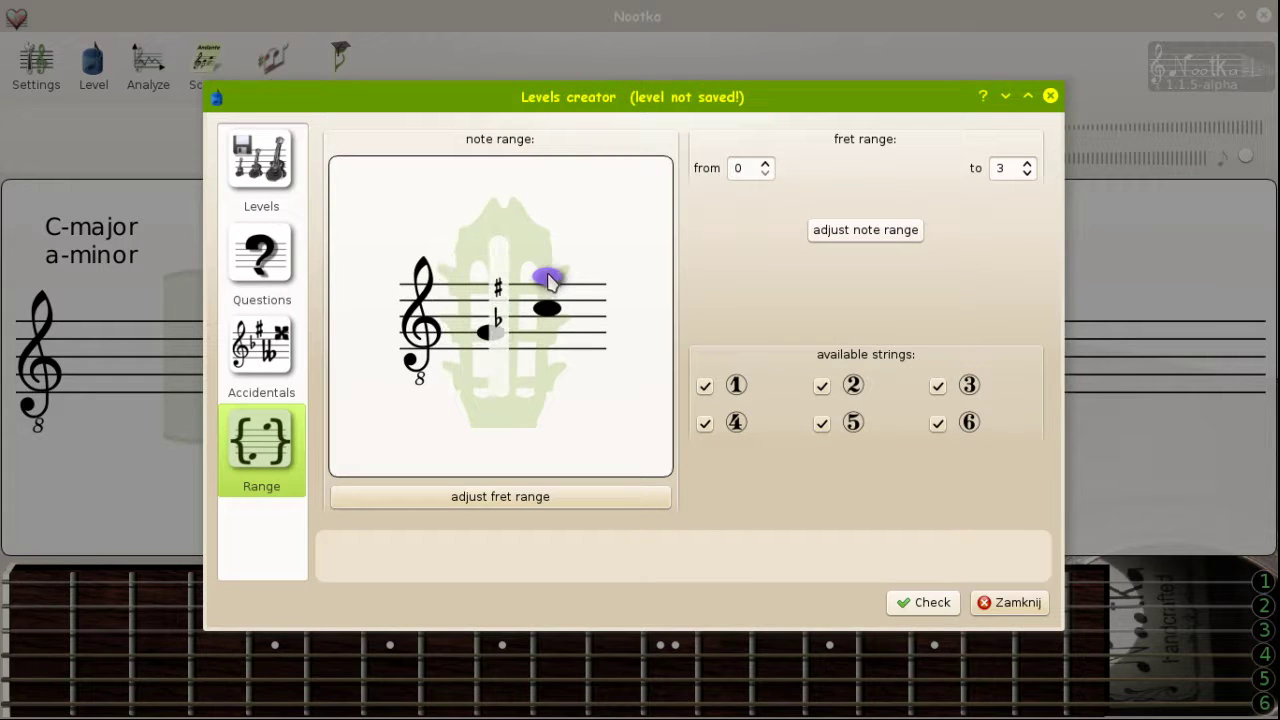
click(548, 270)
click(550, 283)
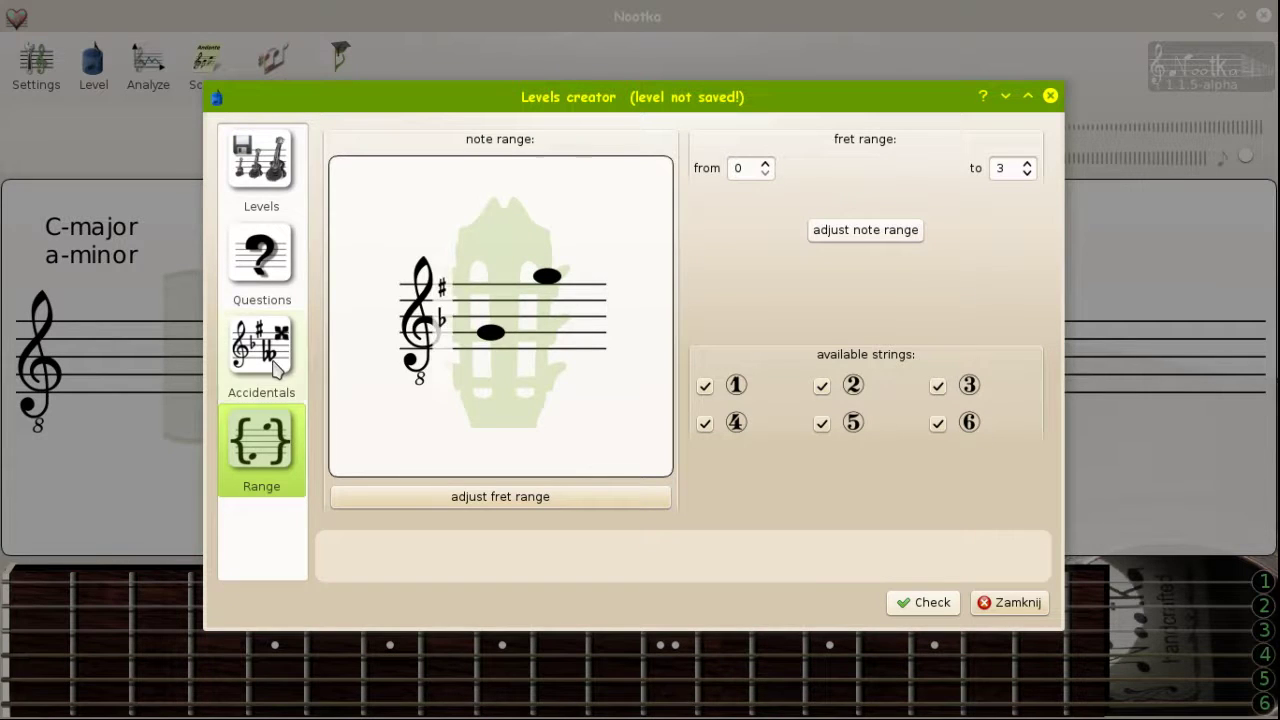
click(268, 362)
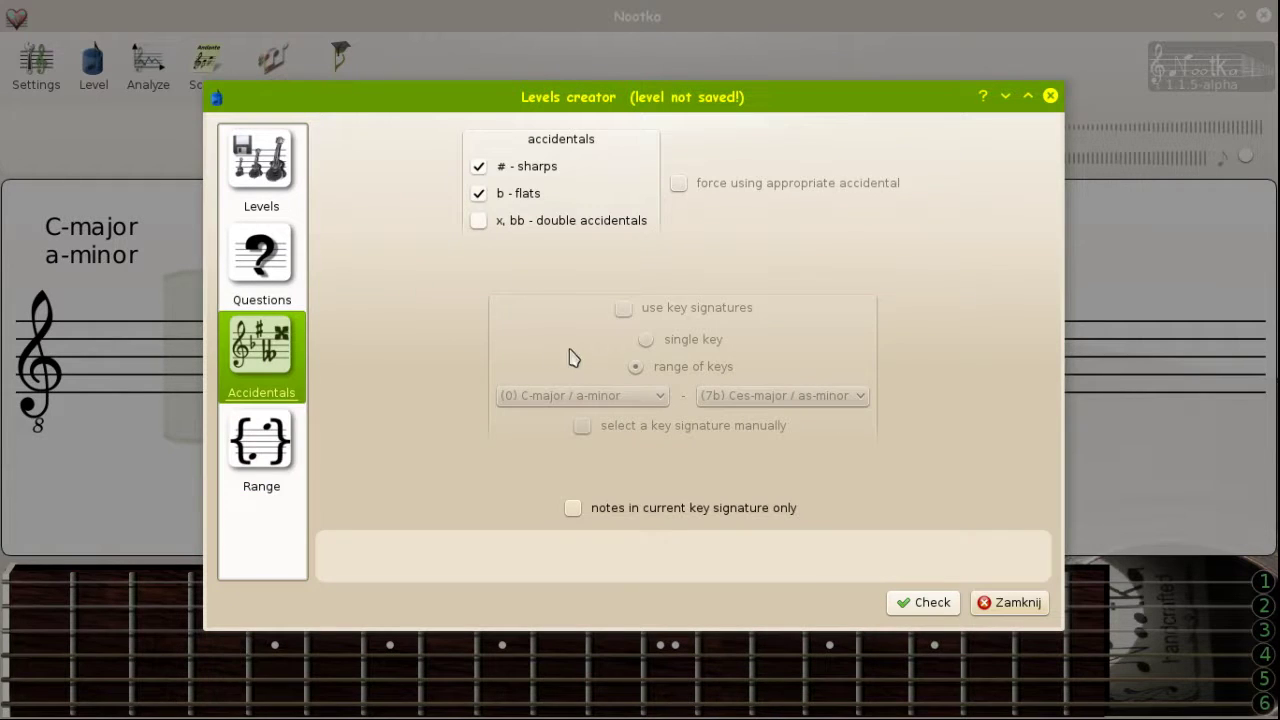
Make the level ask for 10-note melodies to play, ending on the tonic note.
click(286, 262)
click(864, 268)
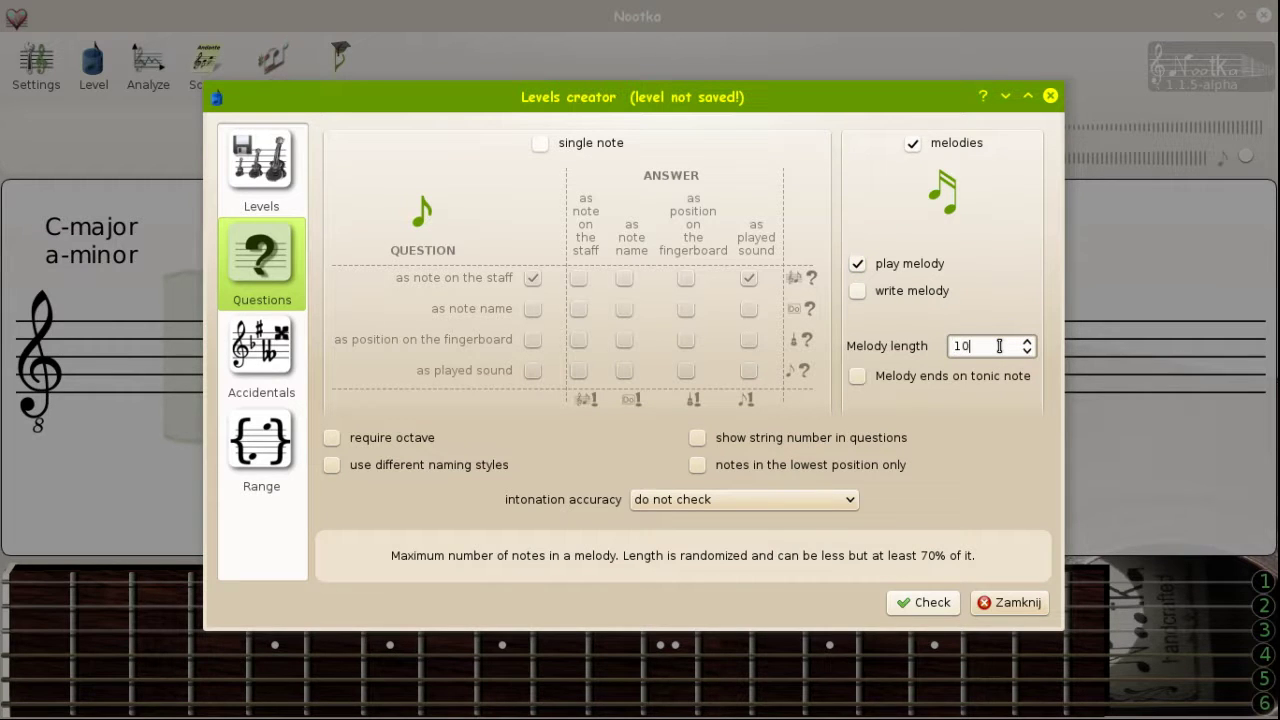
click(858, 377)
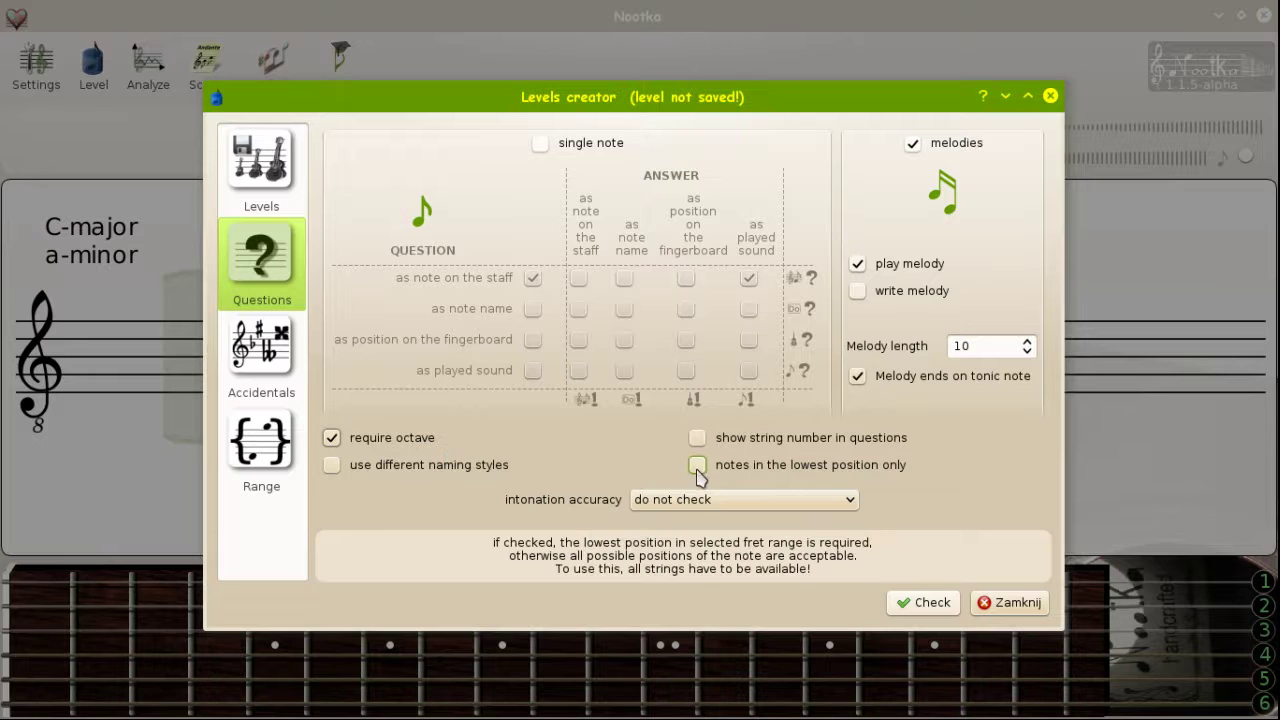
Use key signatures from (1b) F-major/d-minor to (3#) A-major/fis-minor, with notes in the current key only.
click(281, 342)
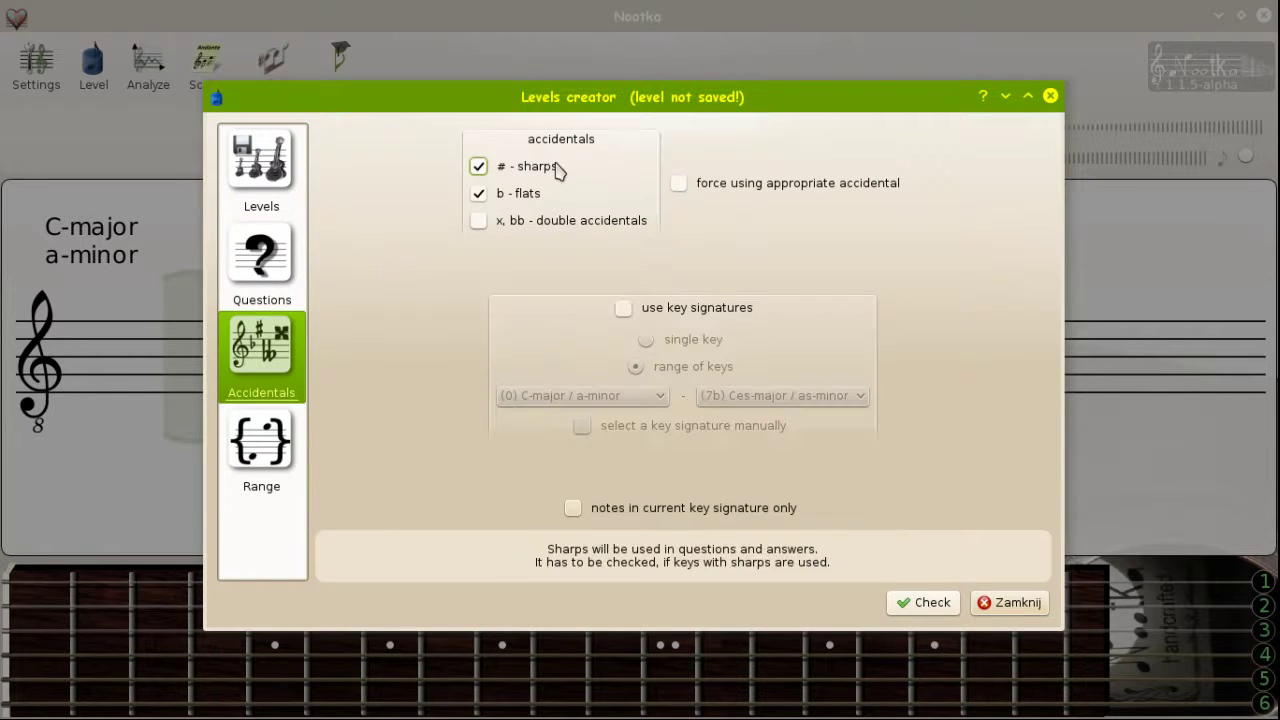
click(624, 309)
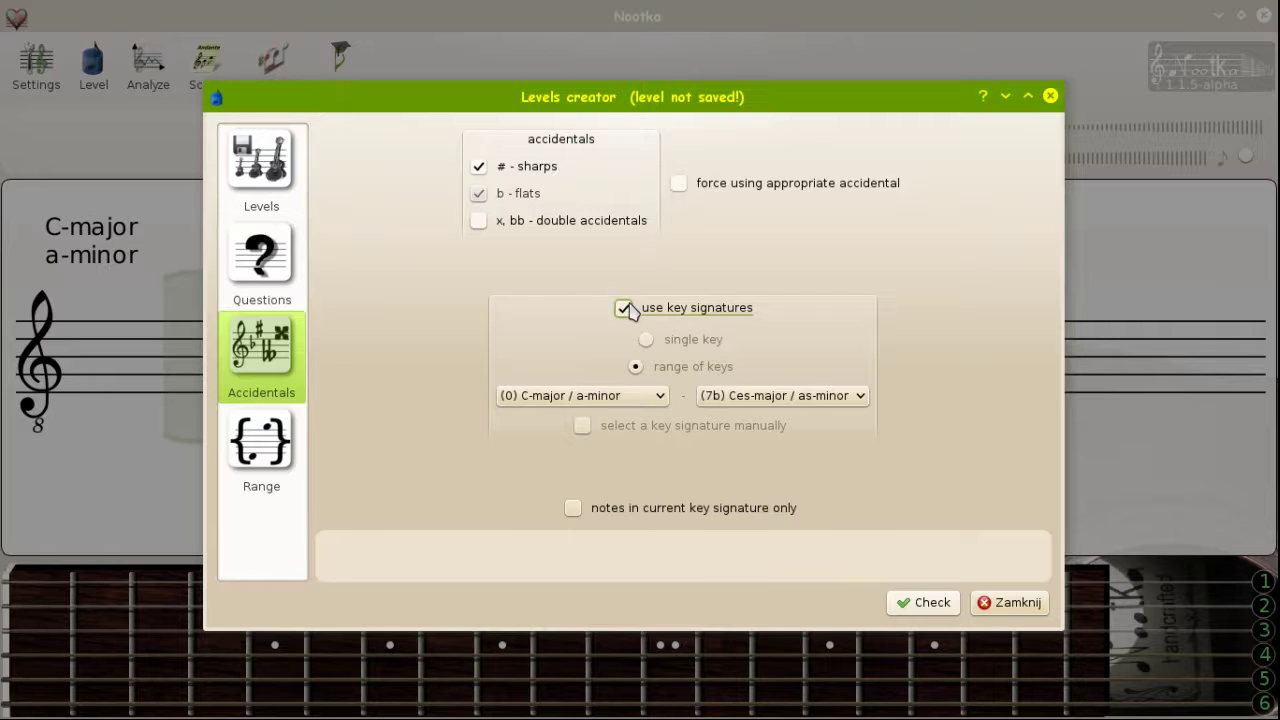
click(613, 398)
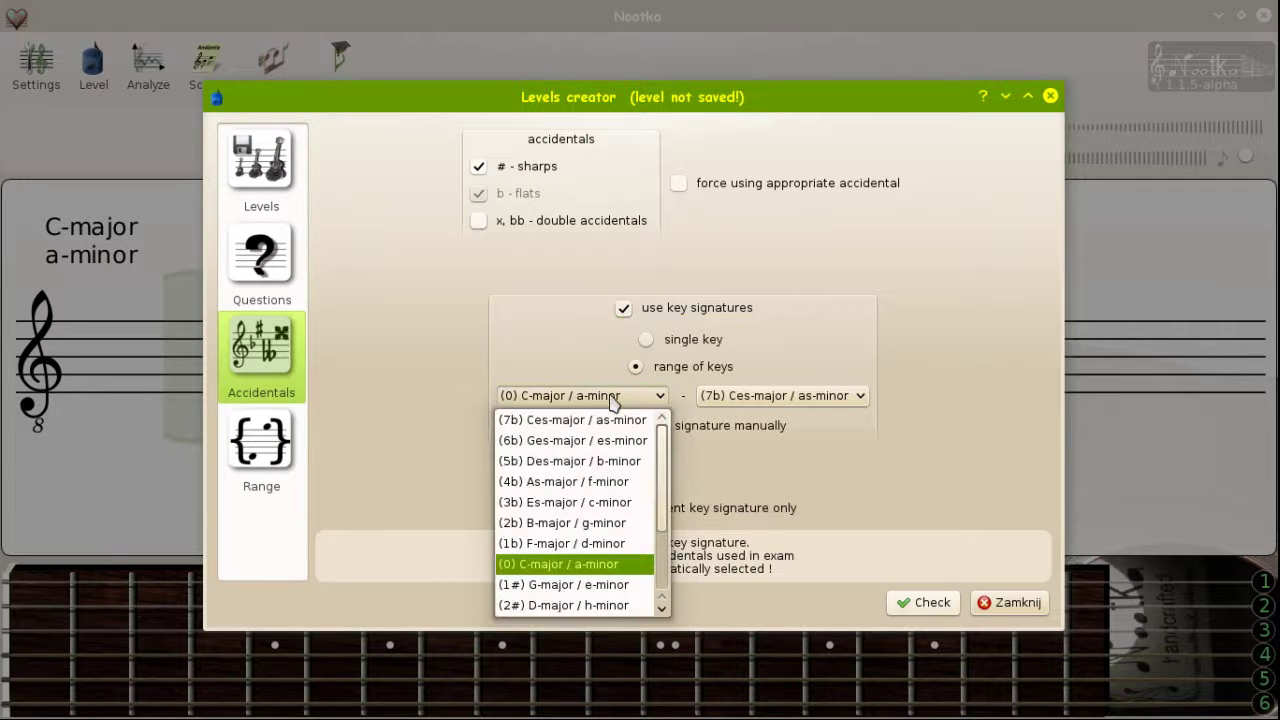
click(582, 544)
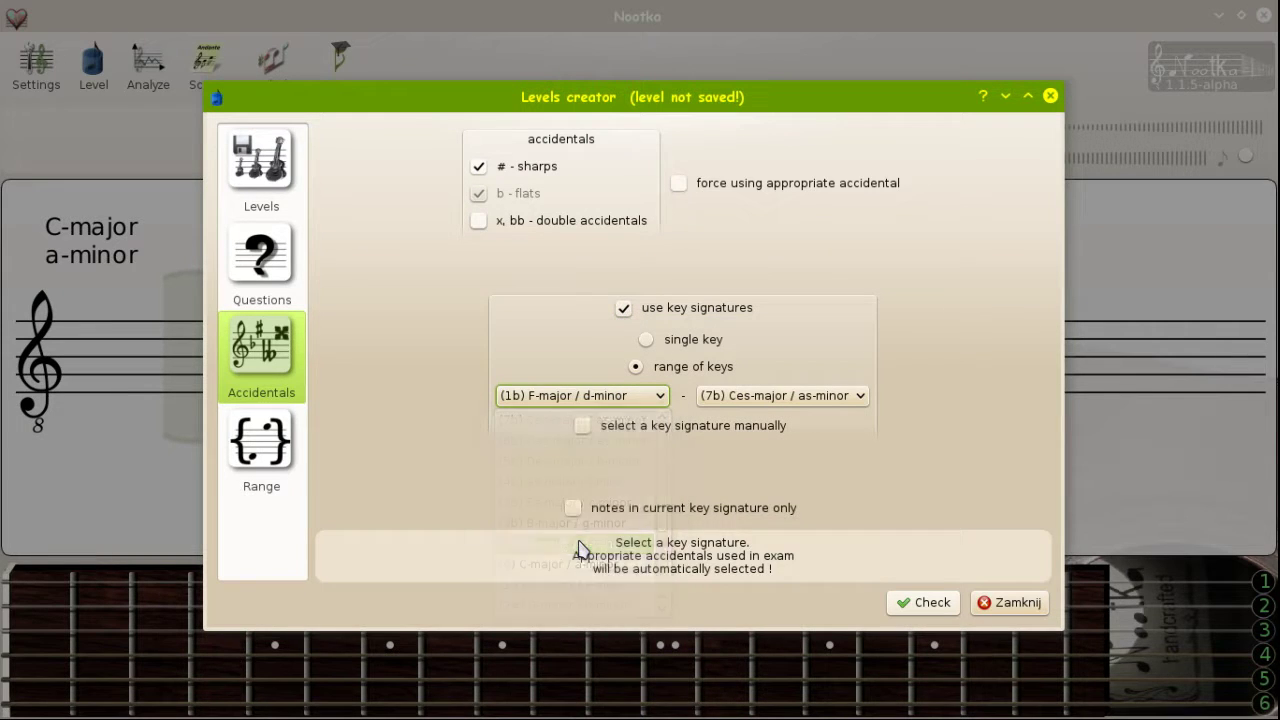
click(770, 395)
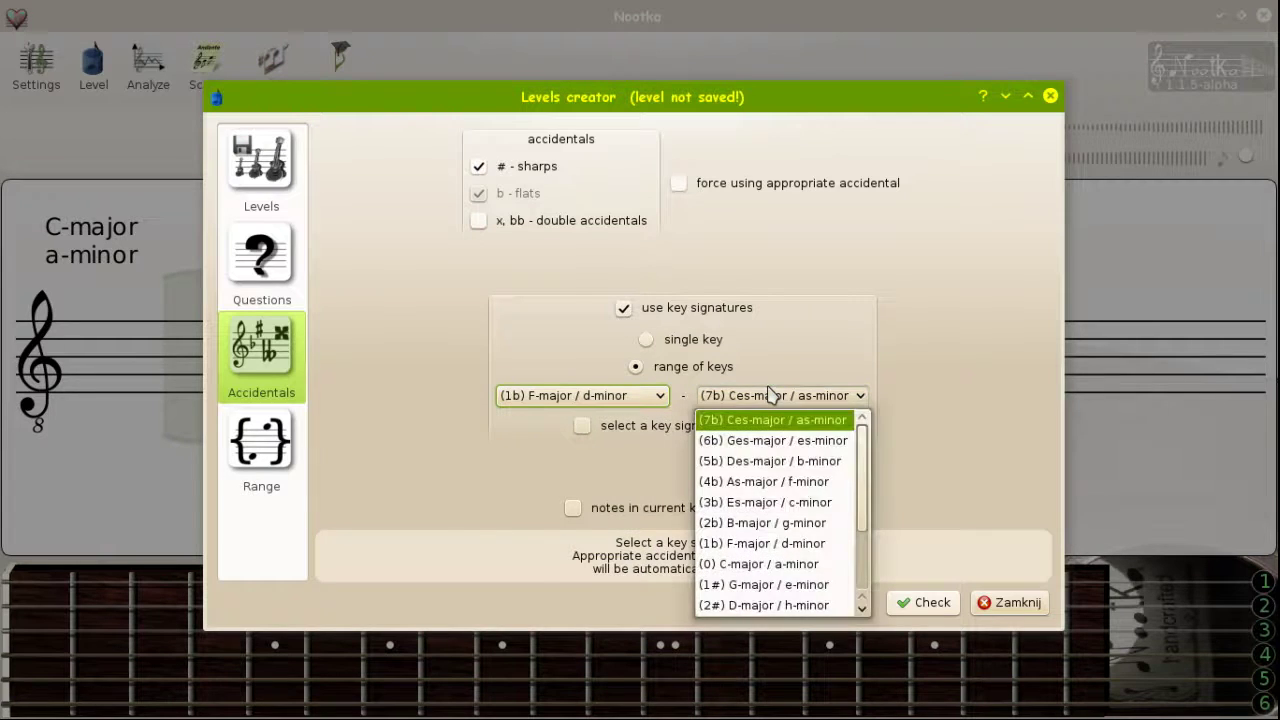
scroll(758, 556, down, 2)
click(757, 546)
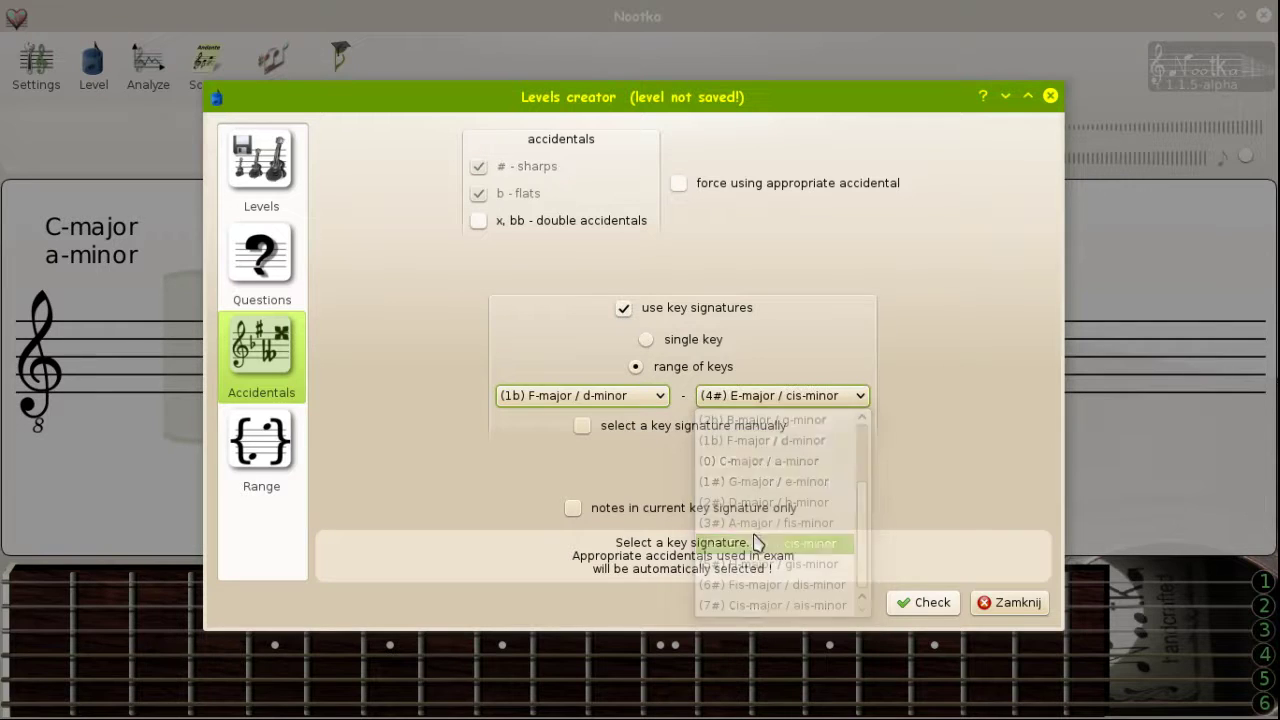
click(764, 398)
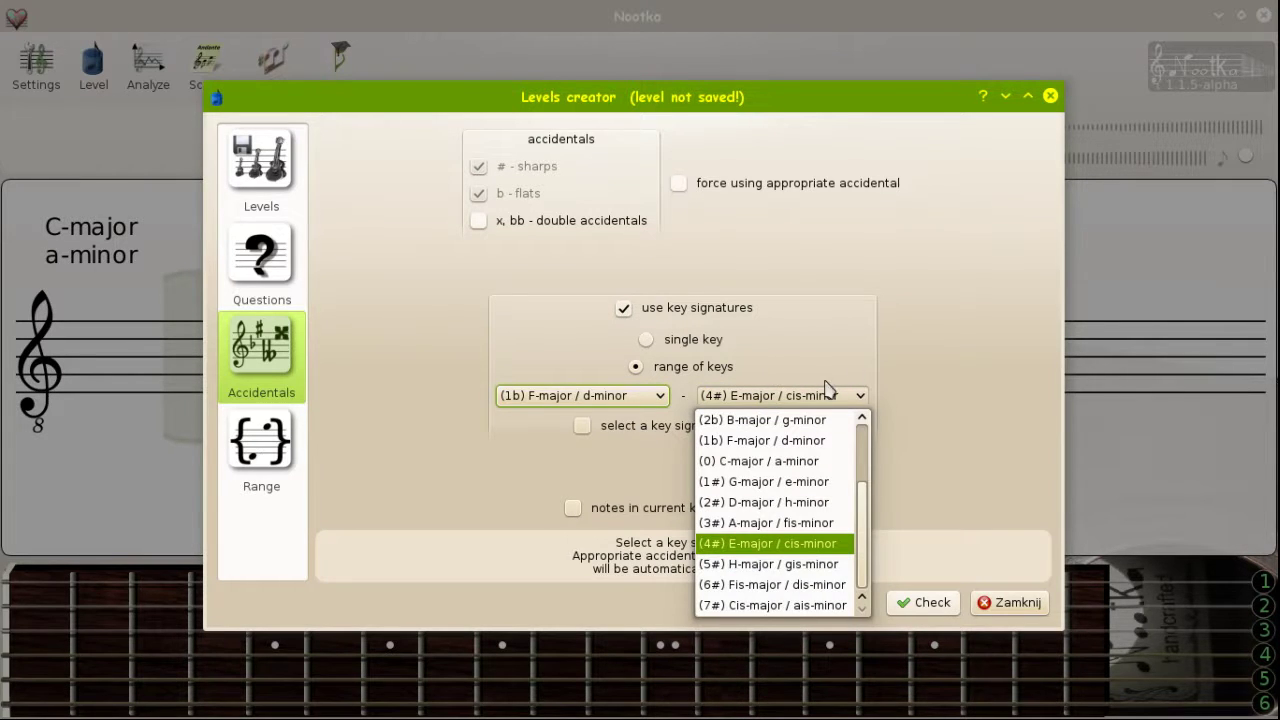
click(771, 523)
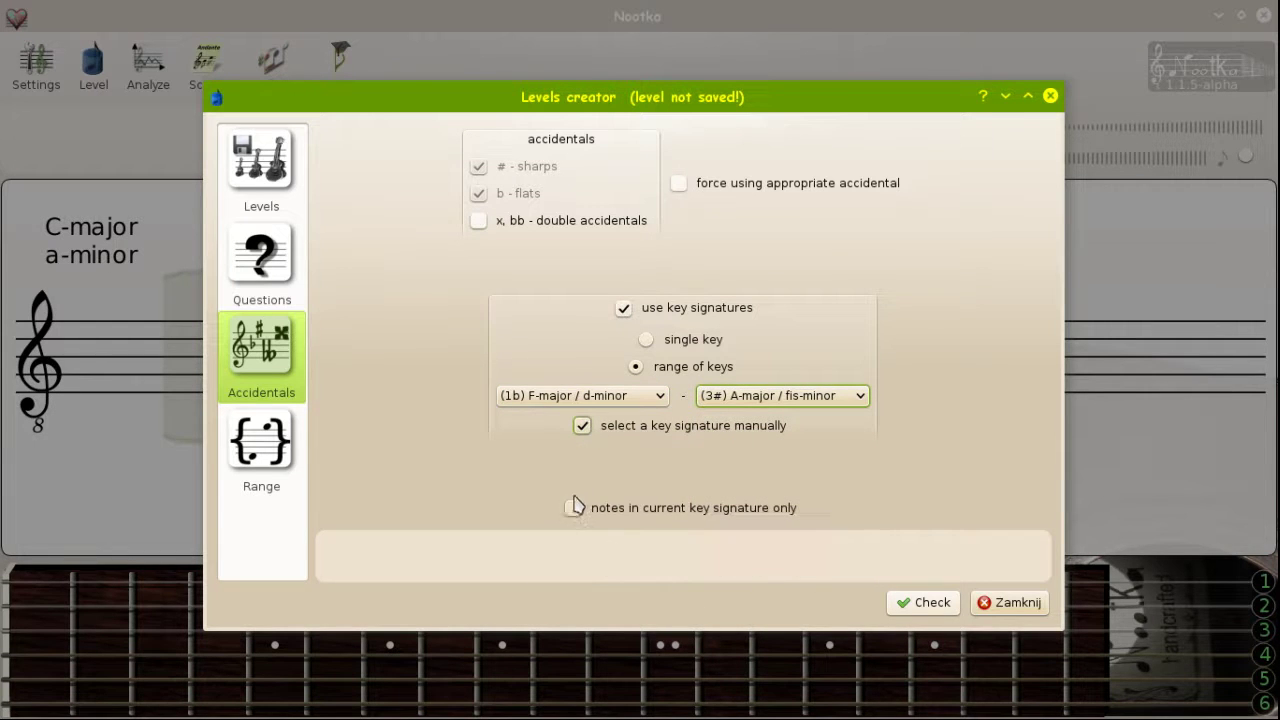
click(575, 509)
click(582, 426)
Save the new level as 'play on trebles' (play on trebles.nel).
click(268, 250)
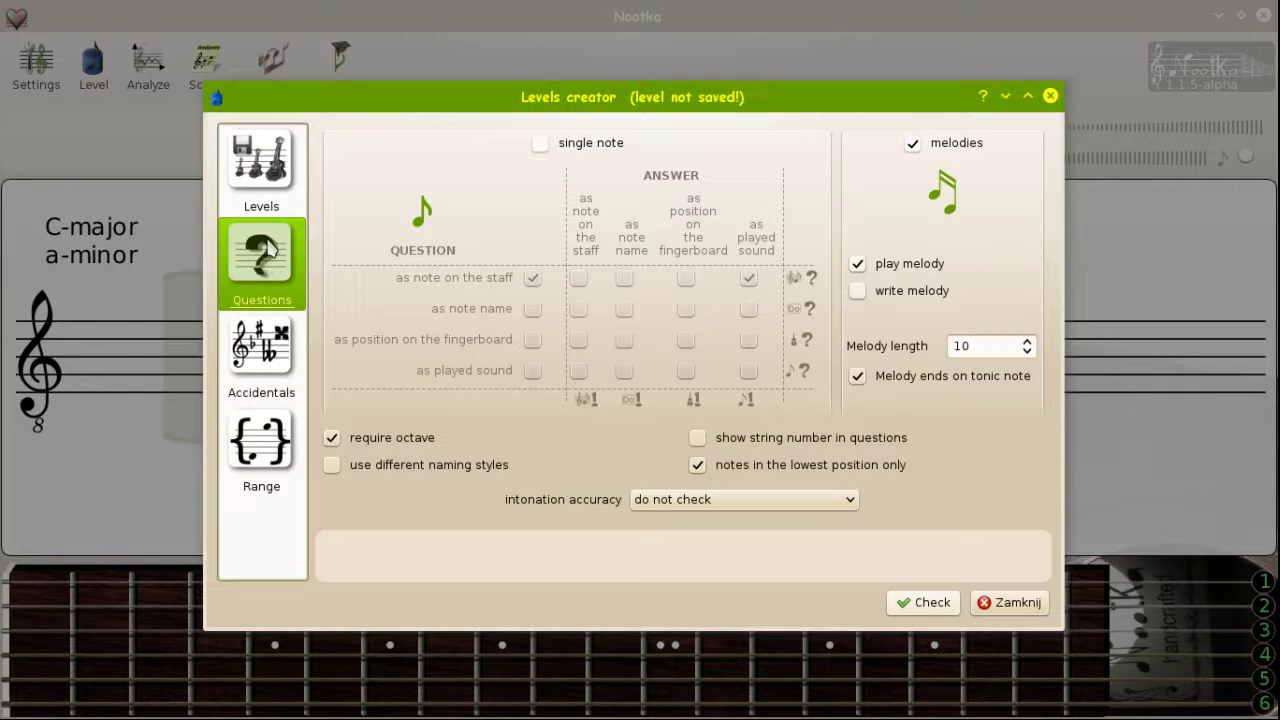
click(270, 166)
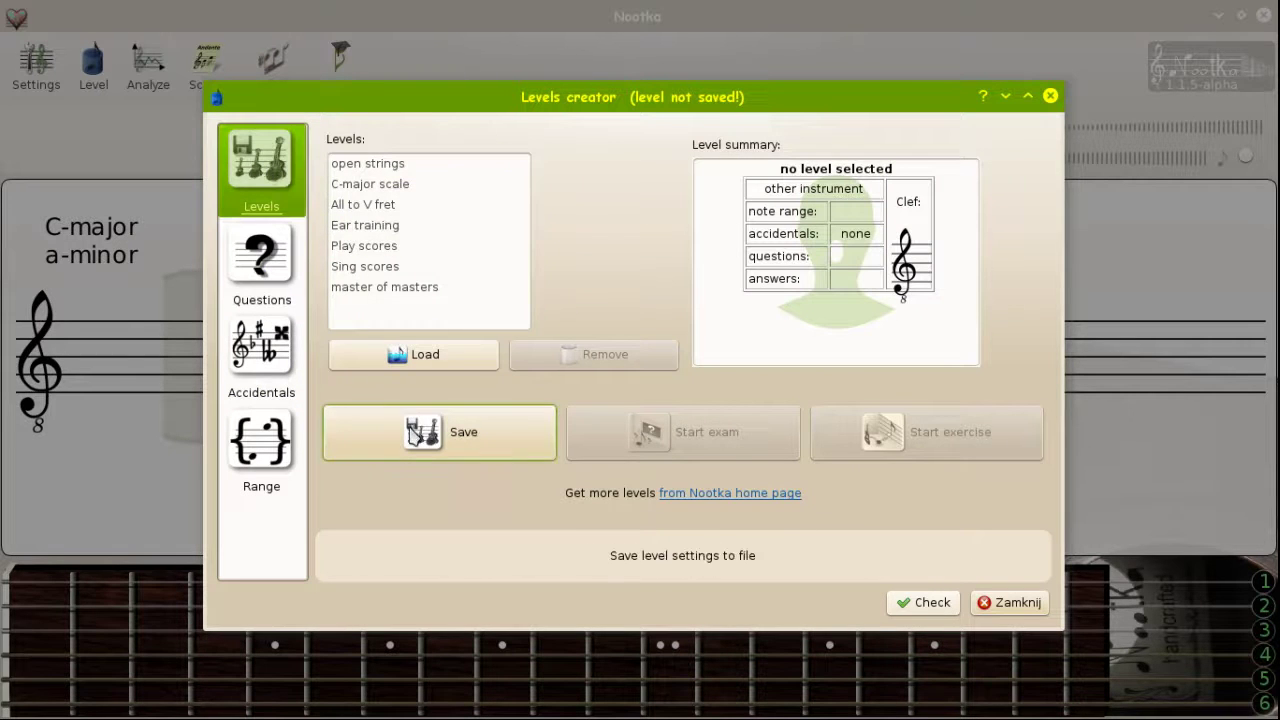
click(416, 432)
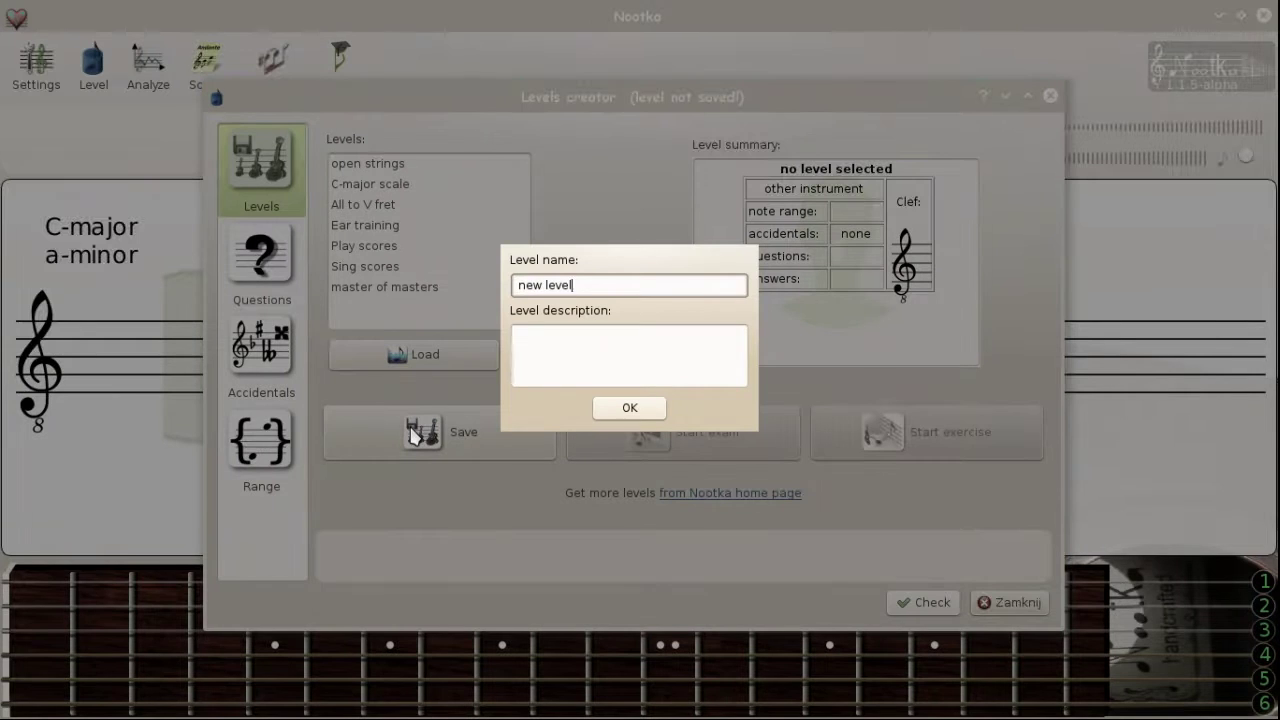
text(play on trebles)
click(627, 408)
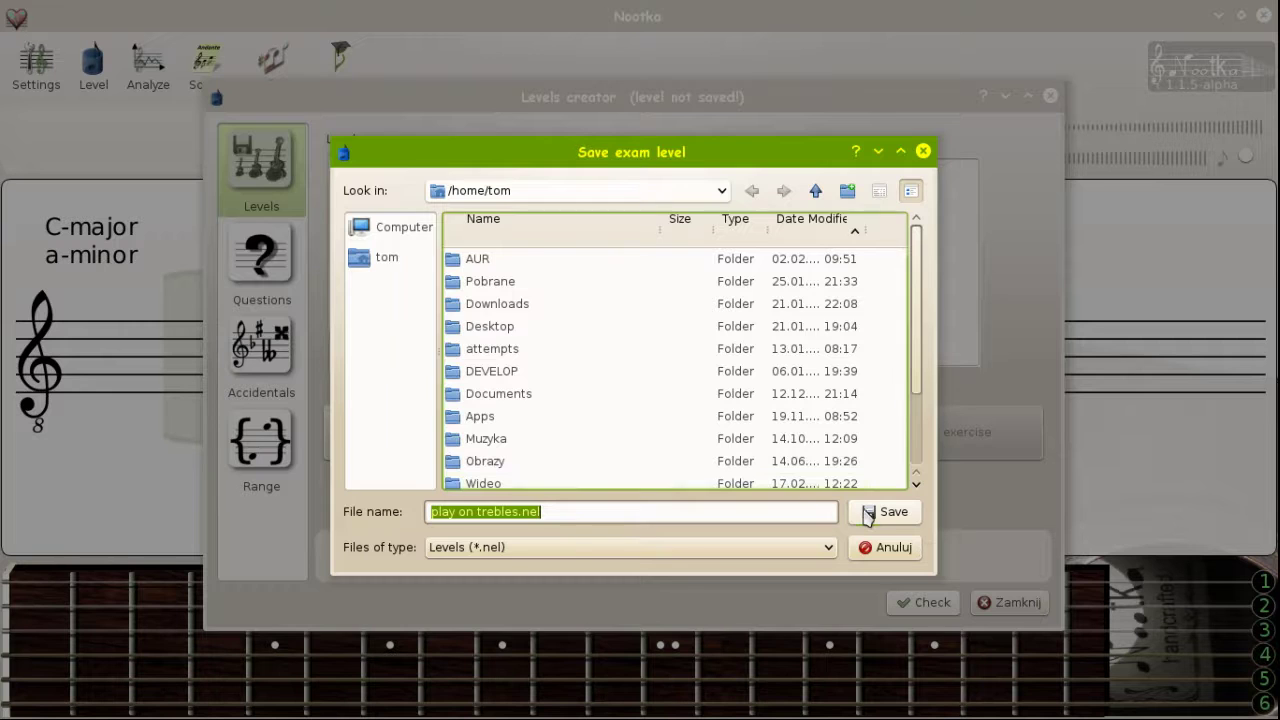
click(868, 512)
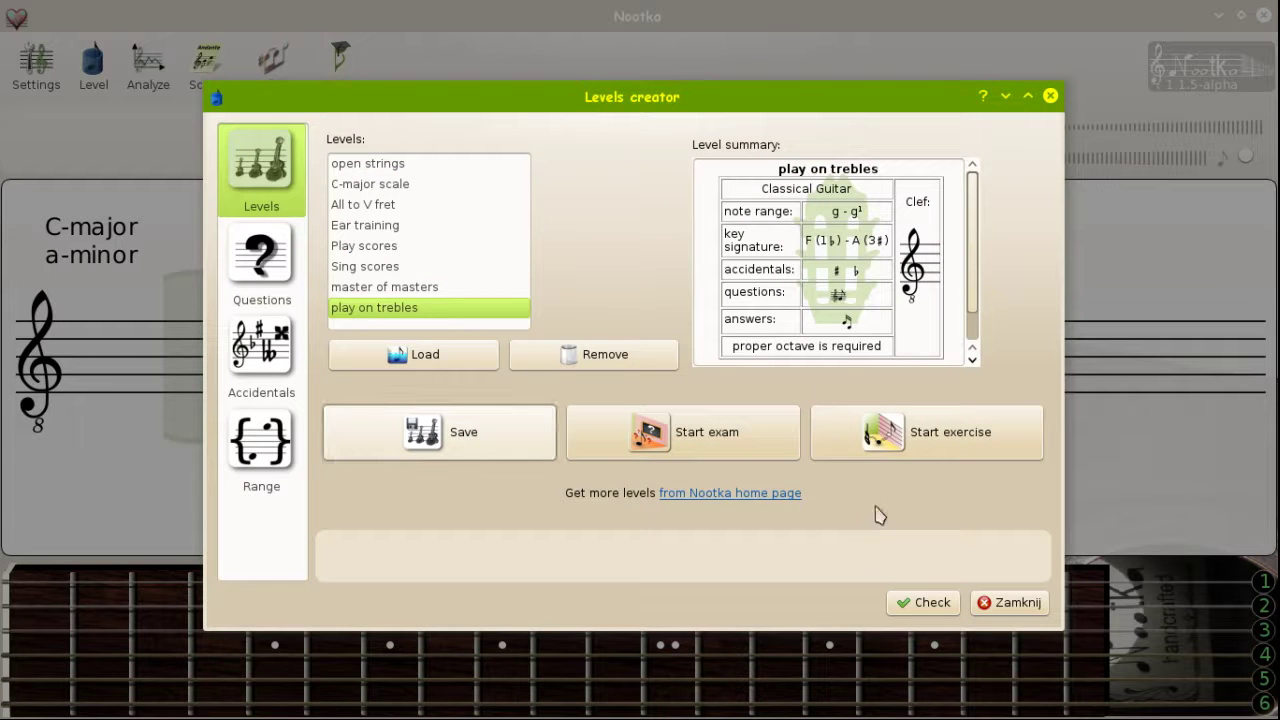
Start an exercise on the 'play on trebles' level and dismiss the help window.
click(928, 438)
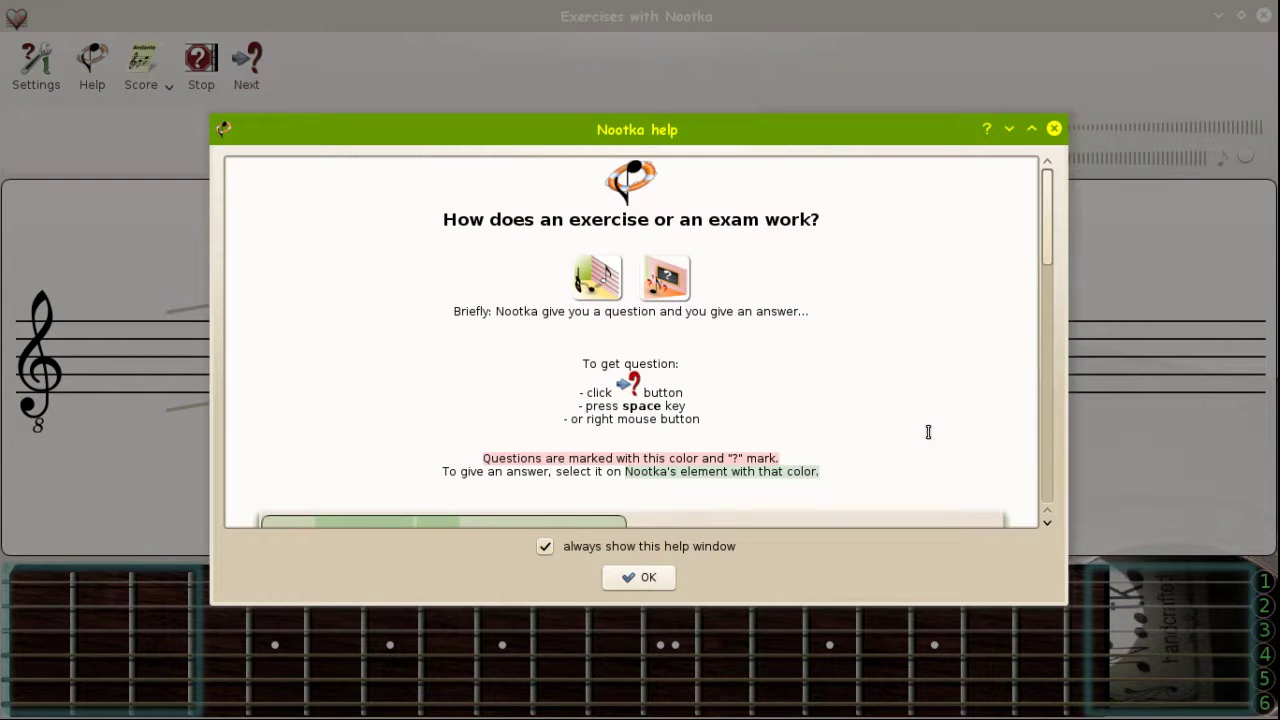
scroll(911, 399, down, 10)
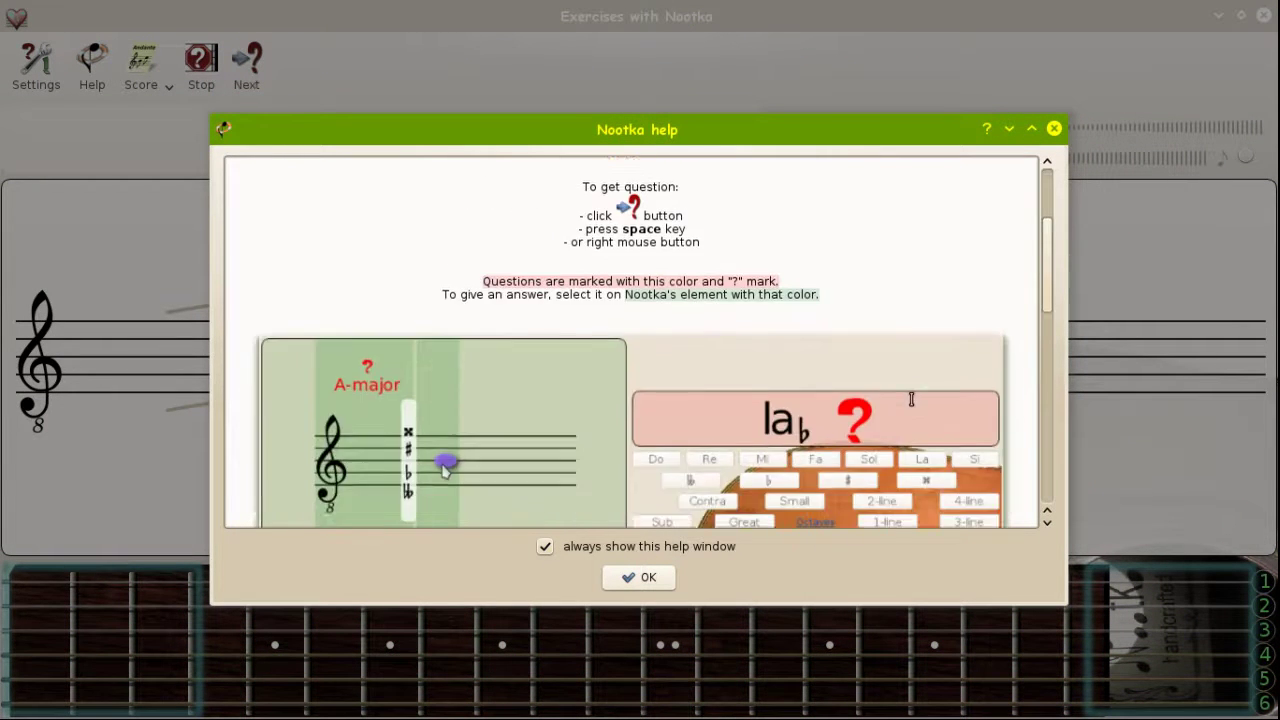
scroll(911, 399, down, 5)
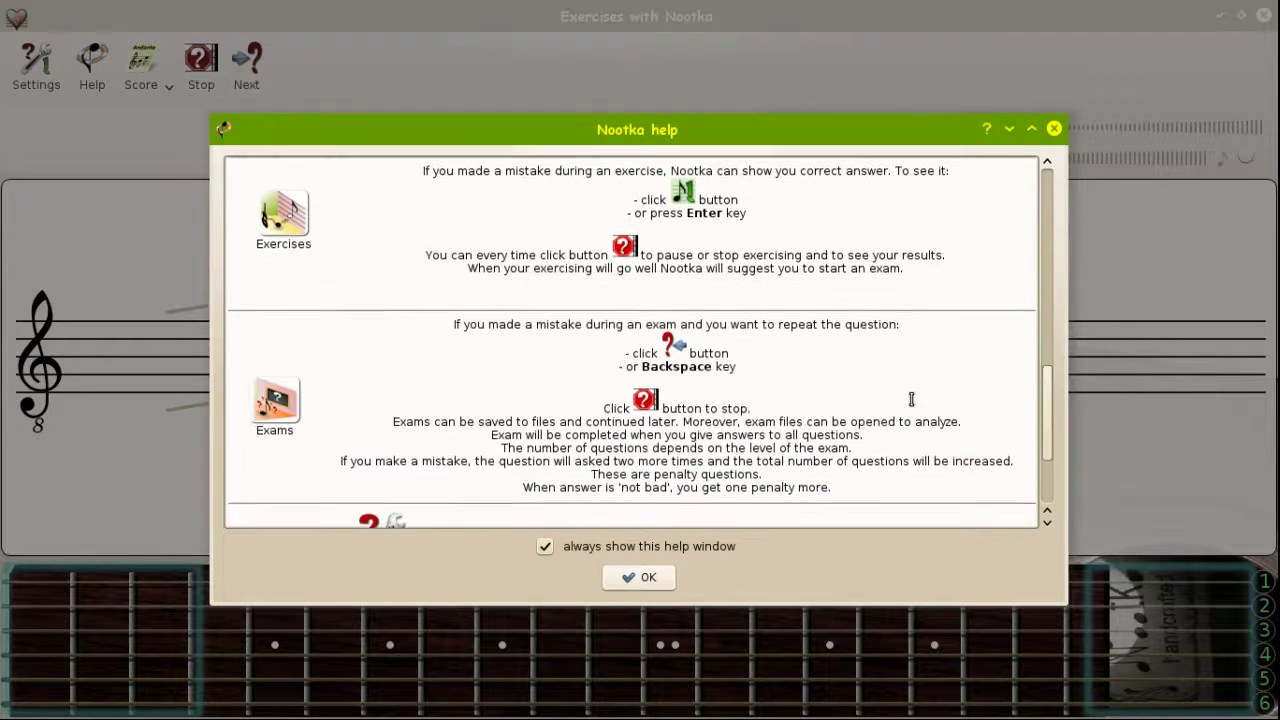
scroll(911, 399, down, 1)
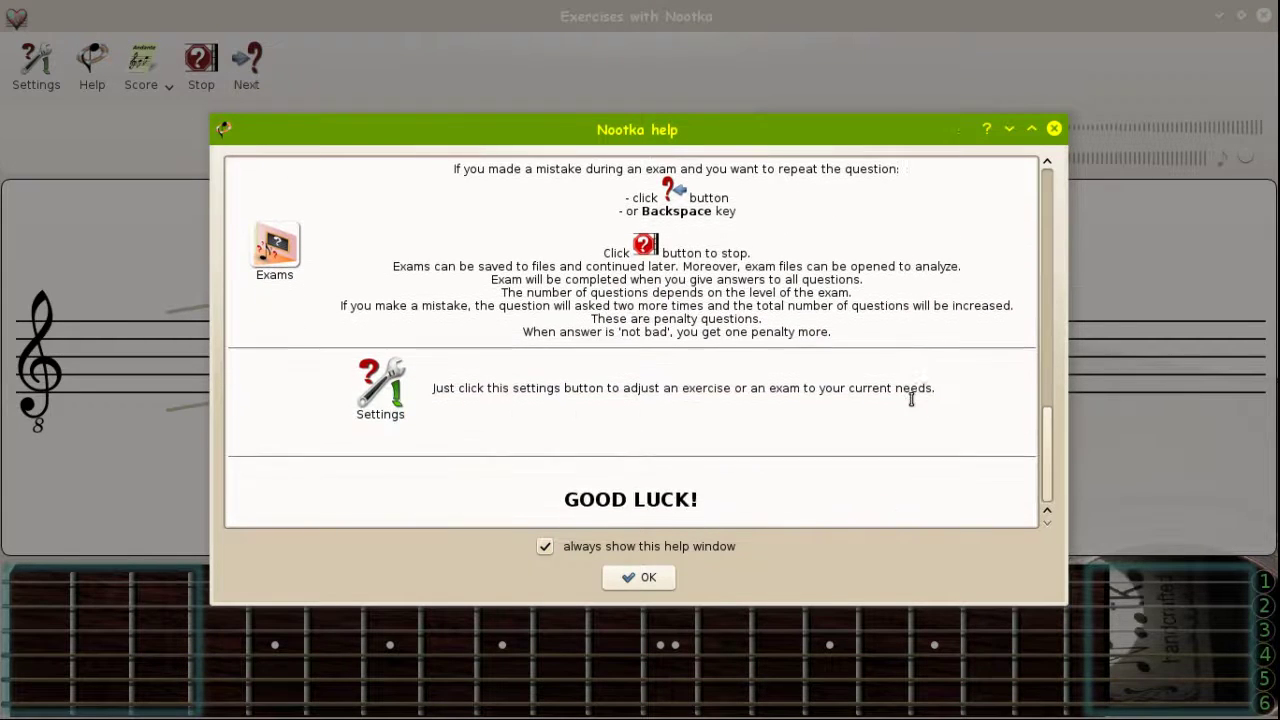
click(660, 578)
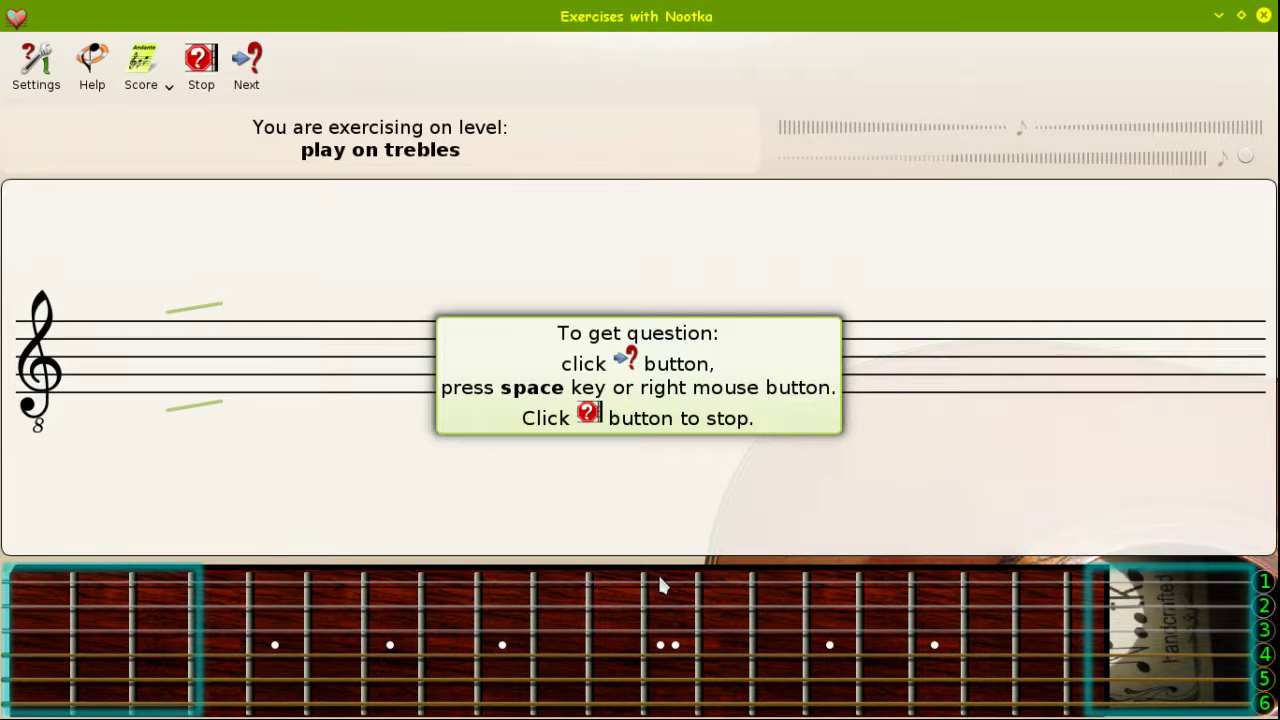
Answer melody questions 2 and 3 with pitch detection off, then request question 4.
key(space)
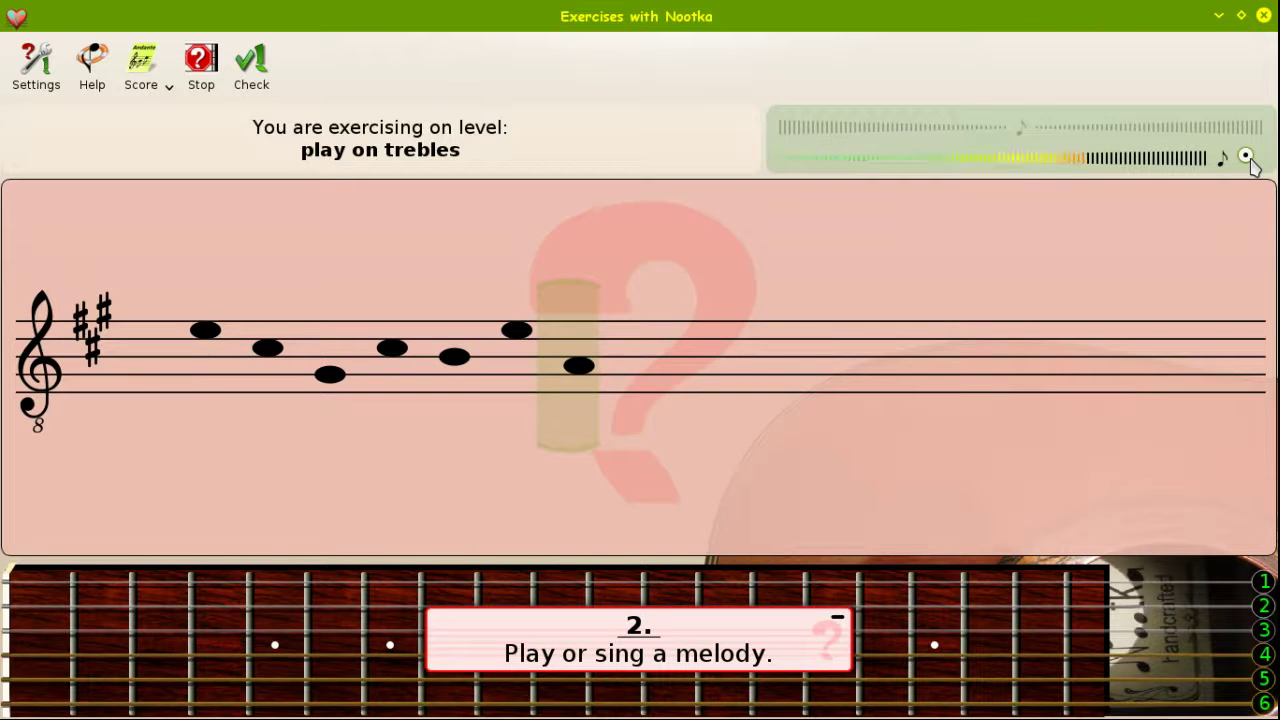
click(1250, 160)
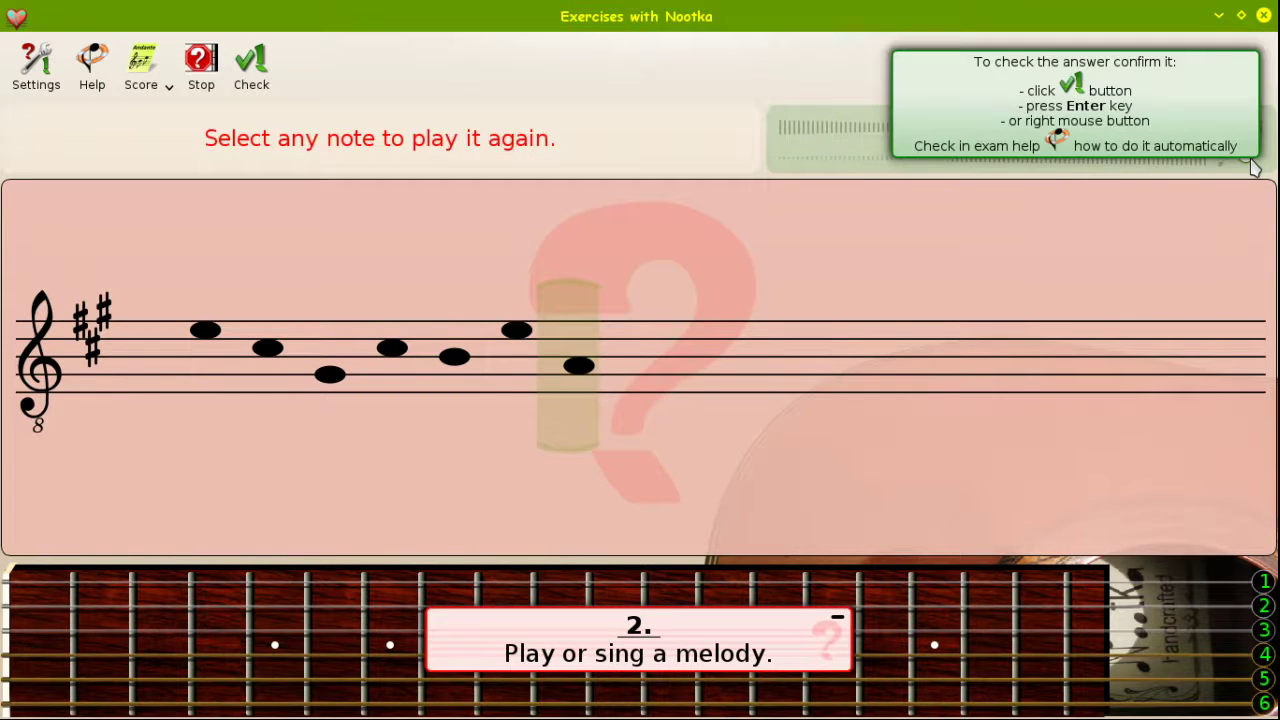
key(Return)
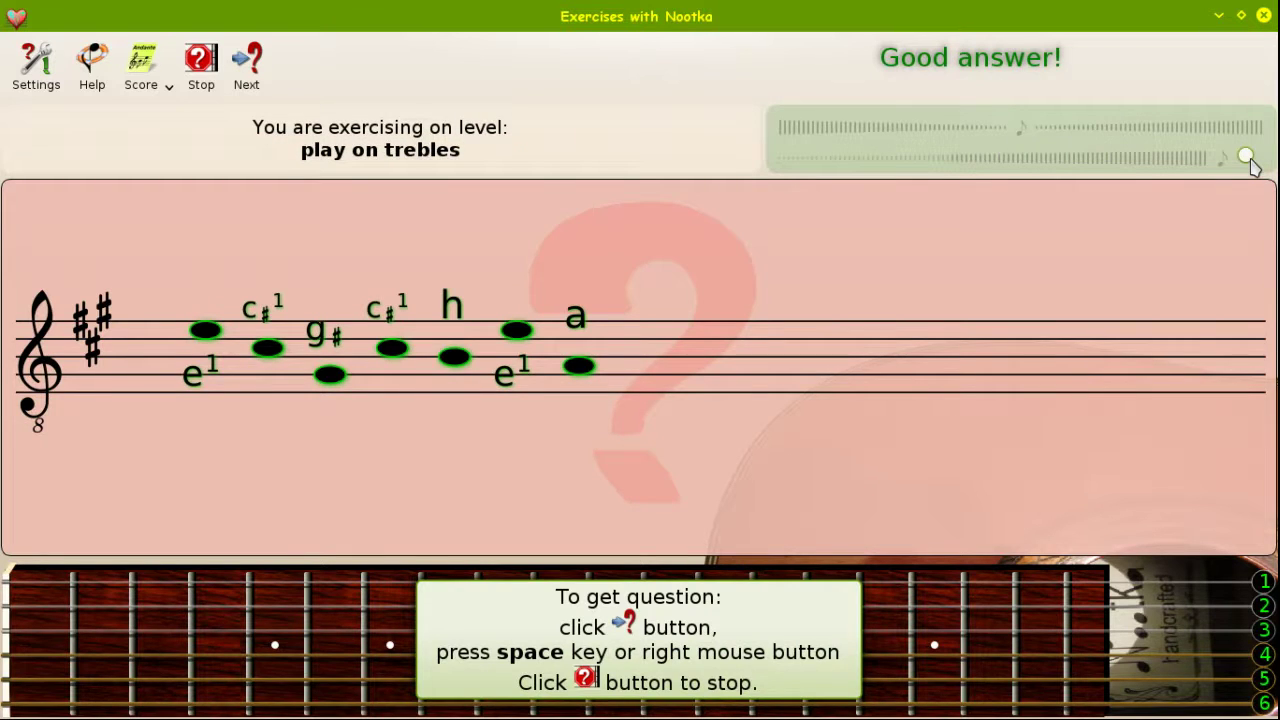
key(space)
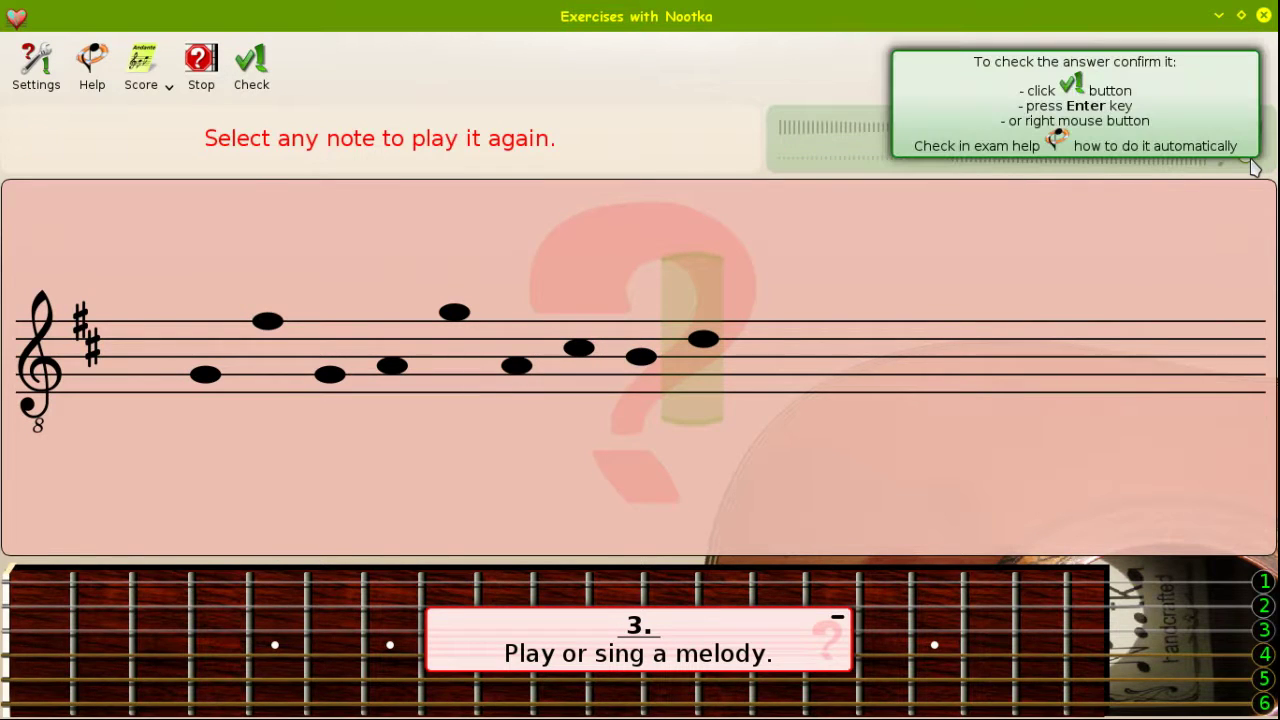
key(Return)
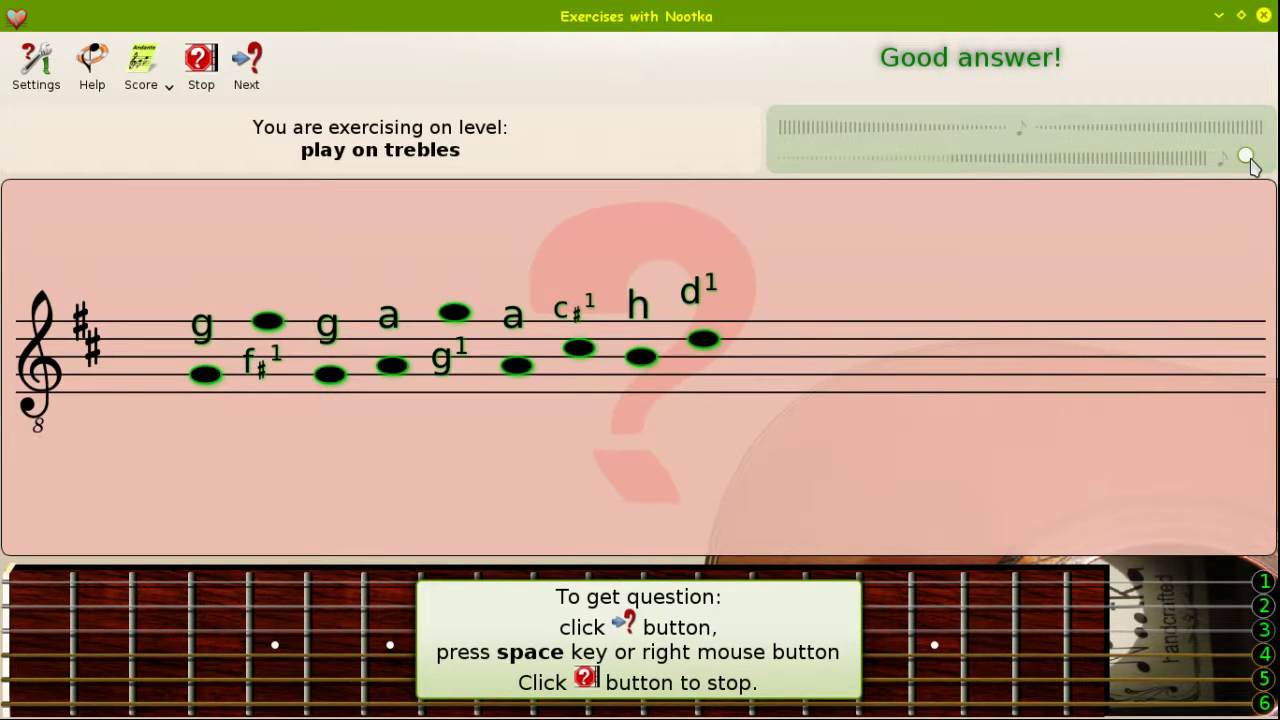
key(space)
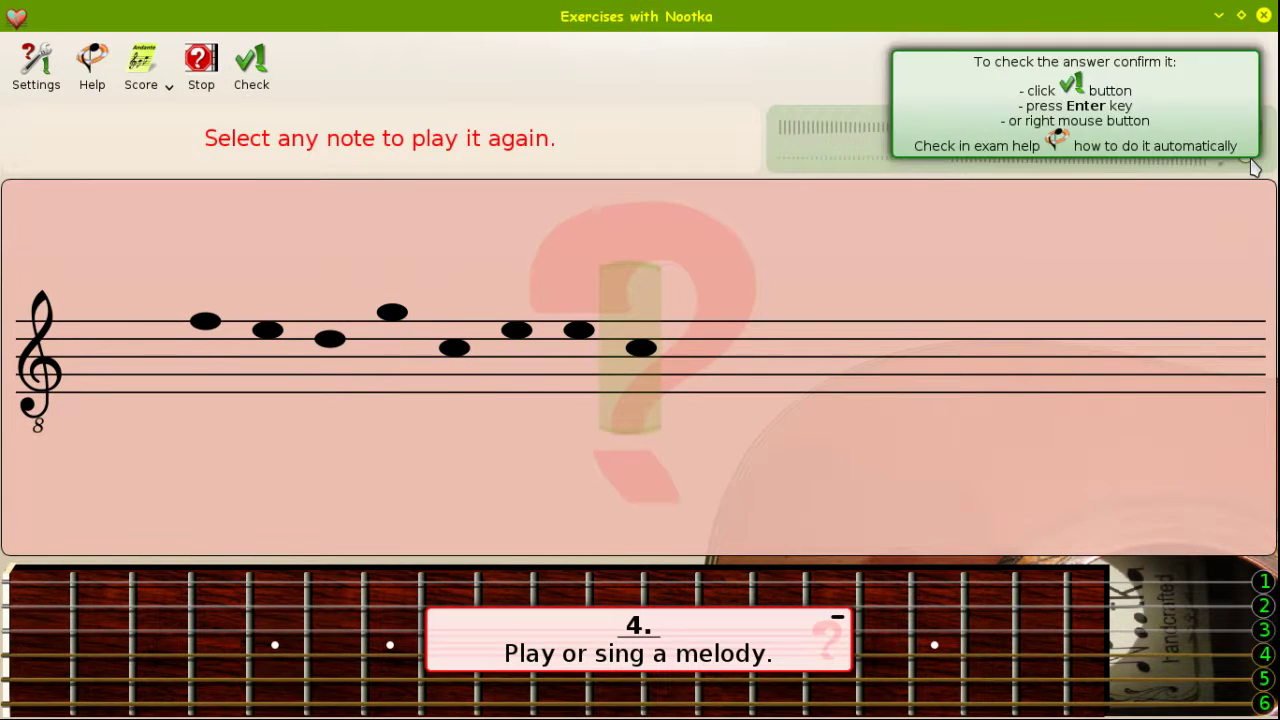
Check question 4, answer melody question 5, and request question 6.
key(Return)
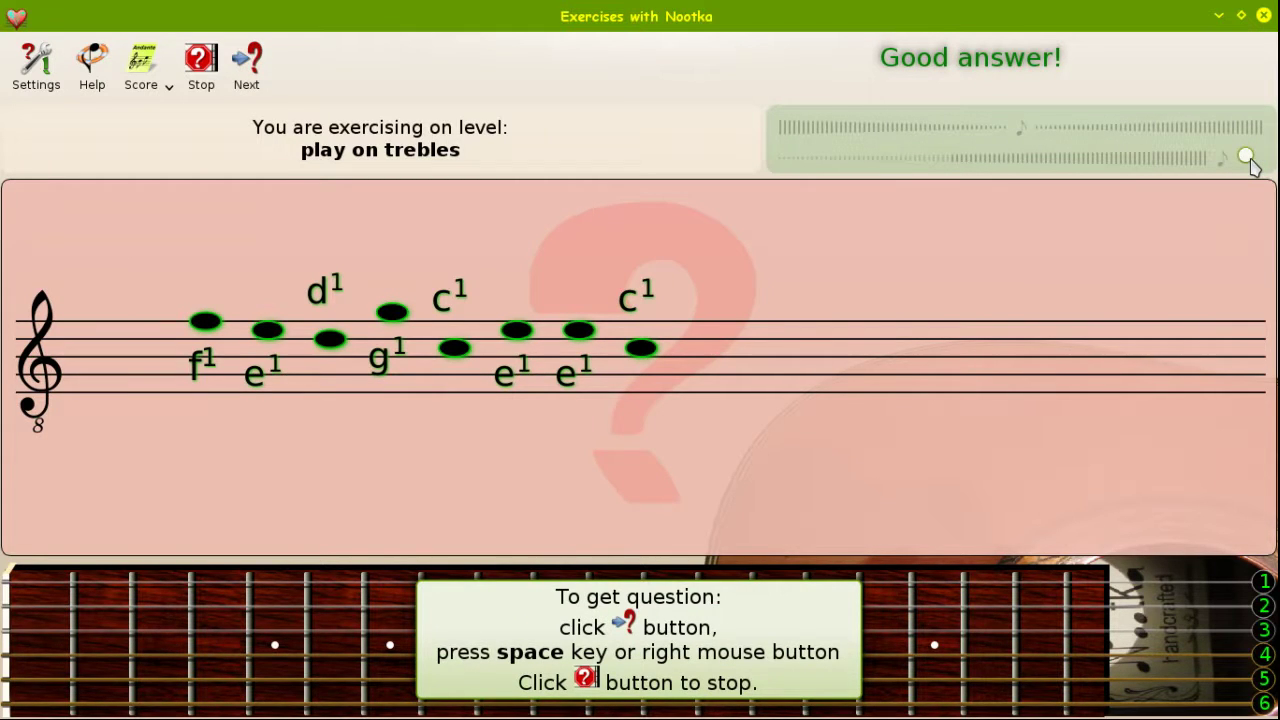
key(space)
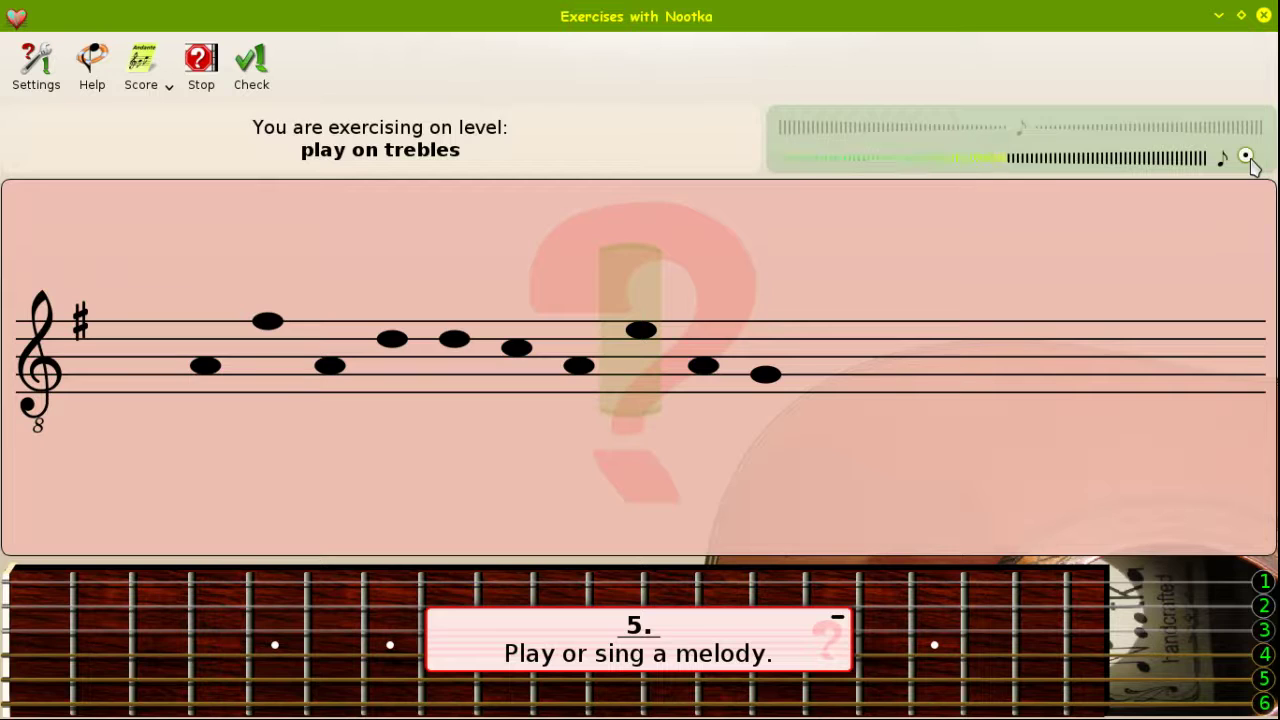
click(206, 343)
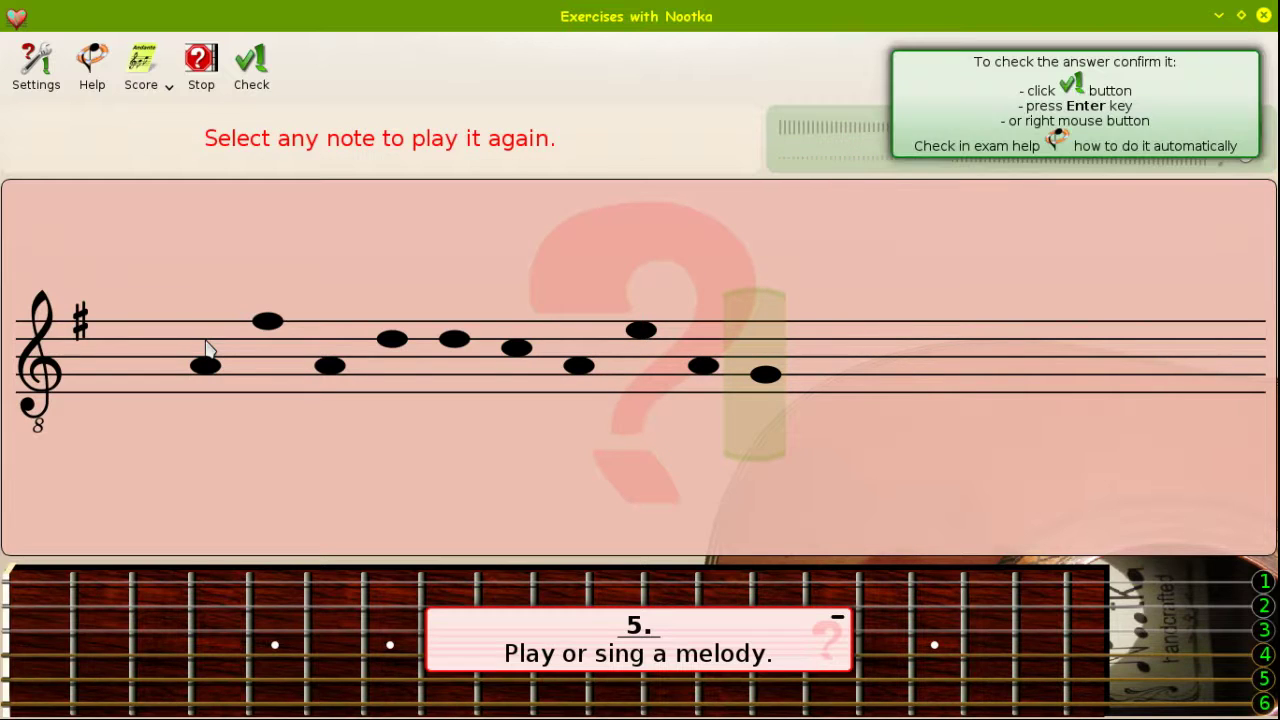
key(Return)
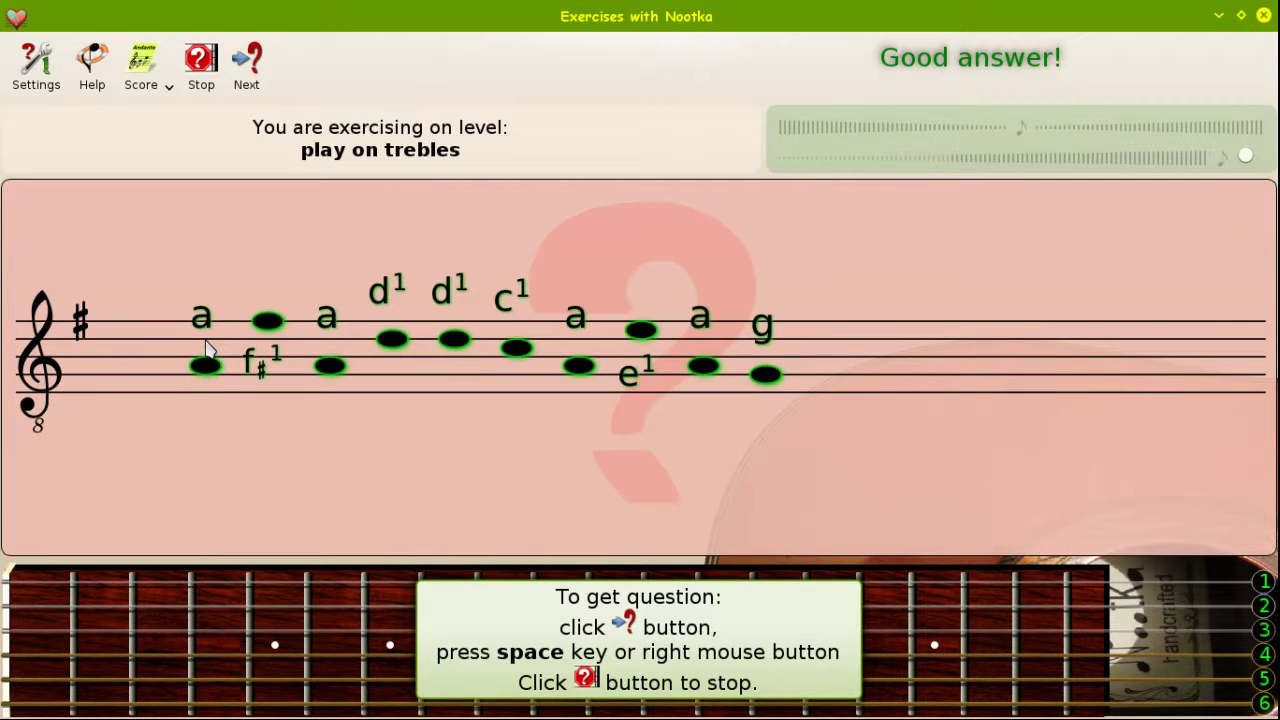
key(space)
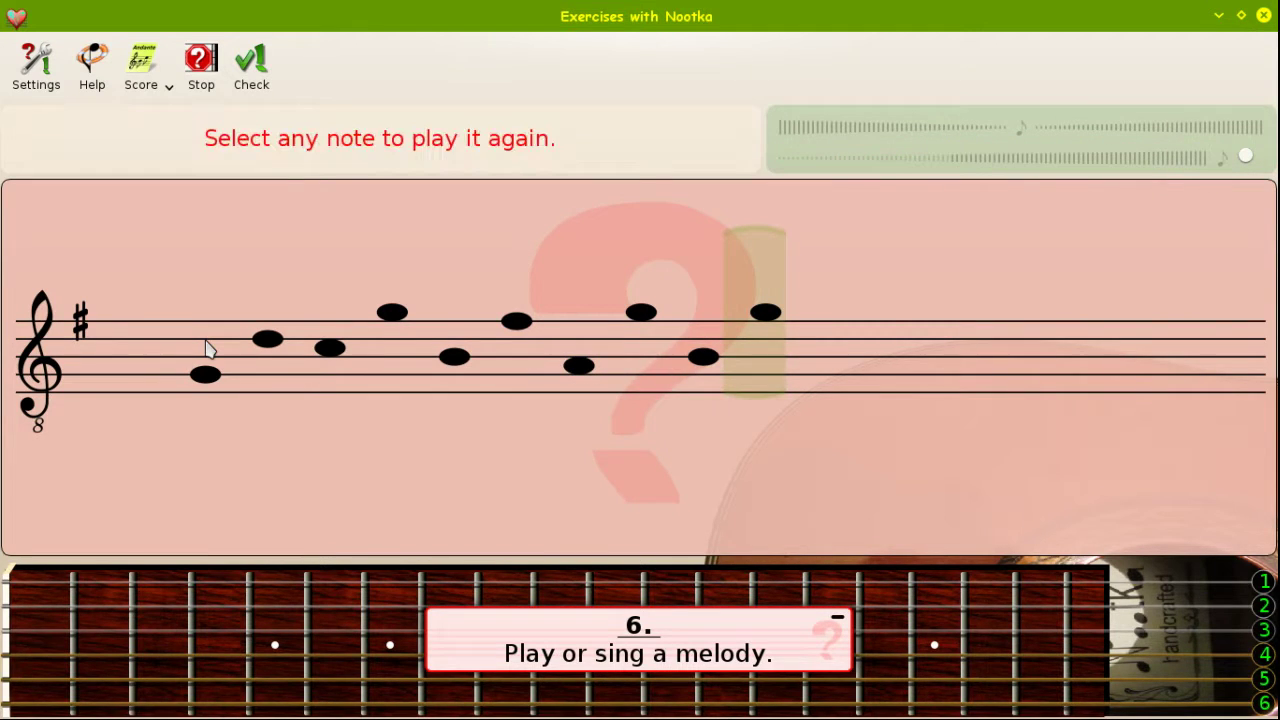
Pass question 6 on a retry, then stop to see 6 of 6 correct, 99% effectiveness.
key(Return)
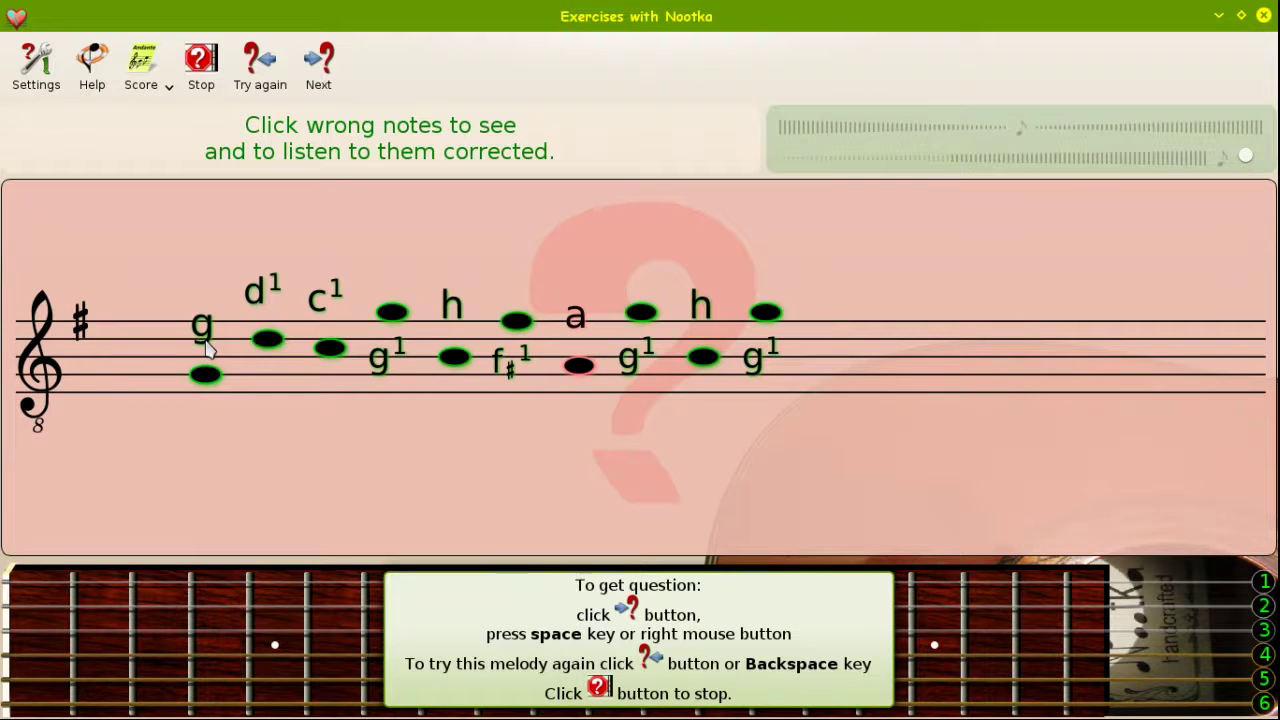
key(BackSpace)
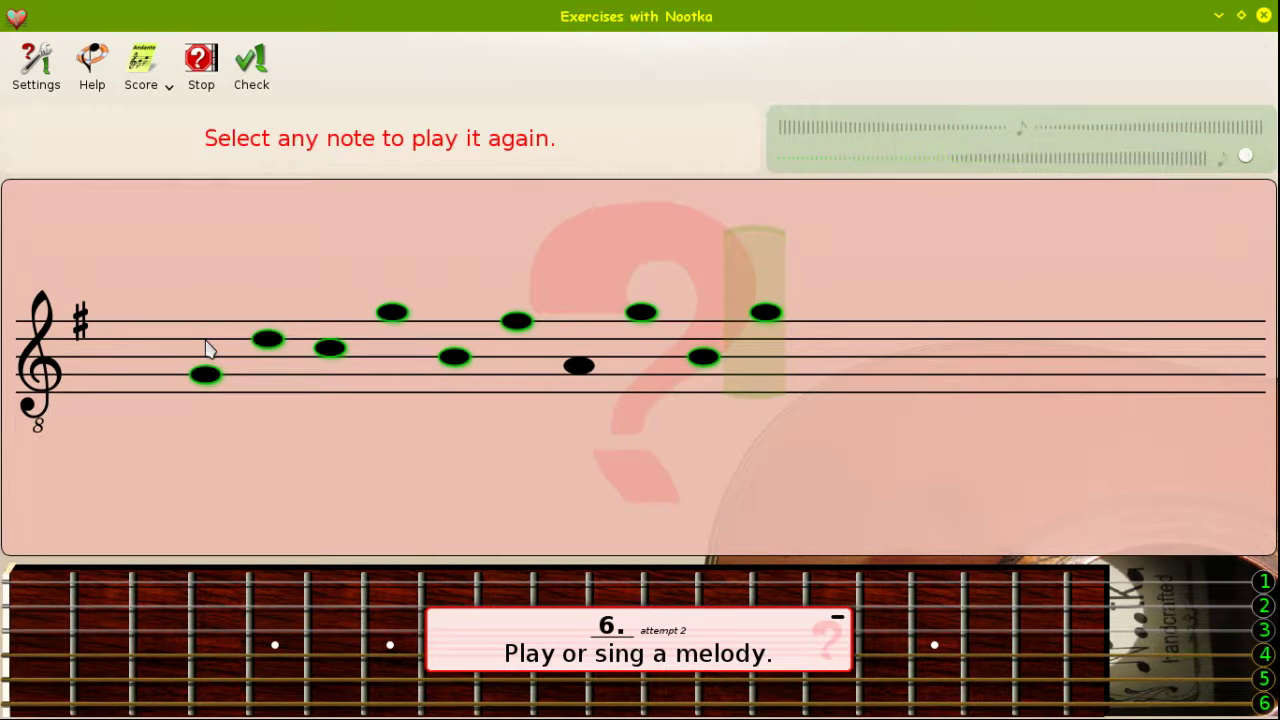
key(Return)
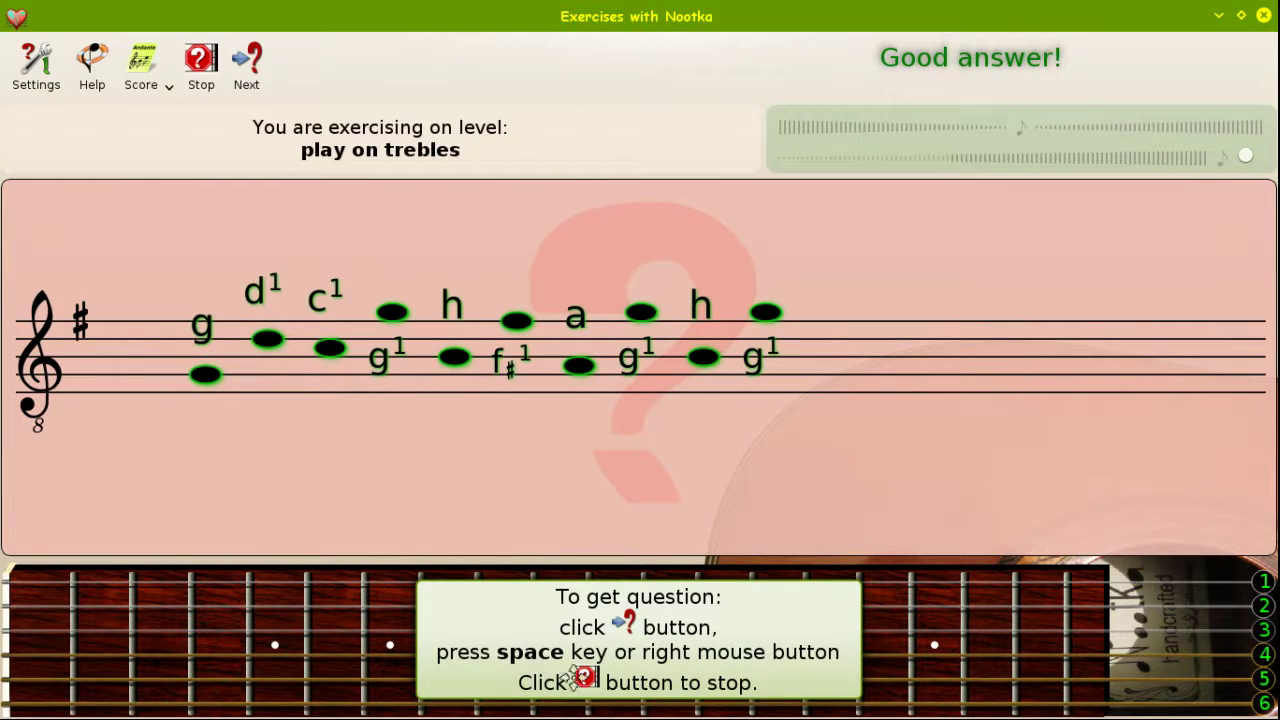
click(584, 678)
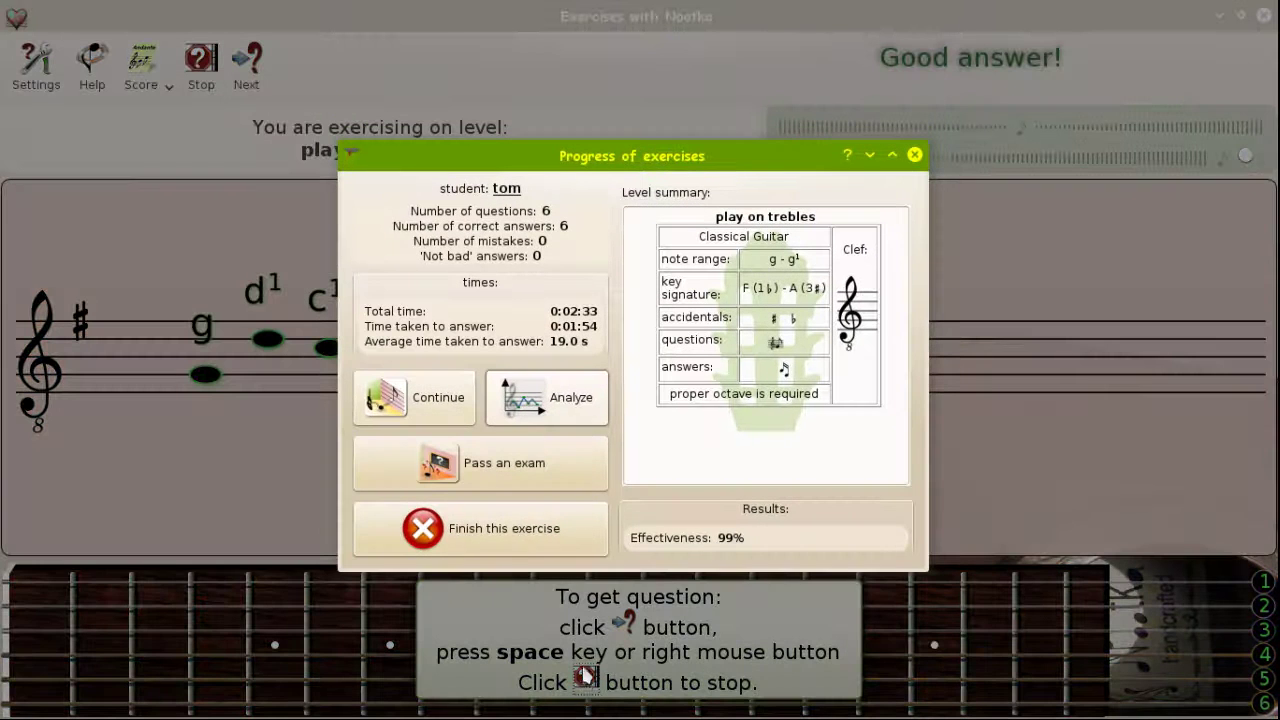
Open the exercise analysis chart and review question 6's second attempt: 100%, 12.0 s.
click(592, 400)
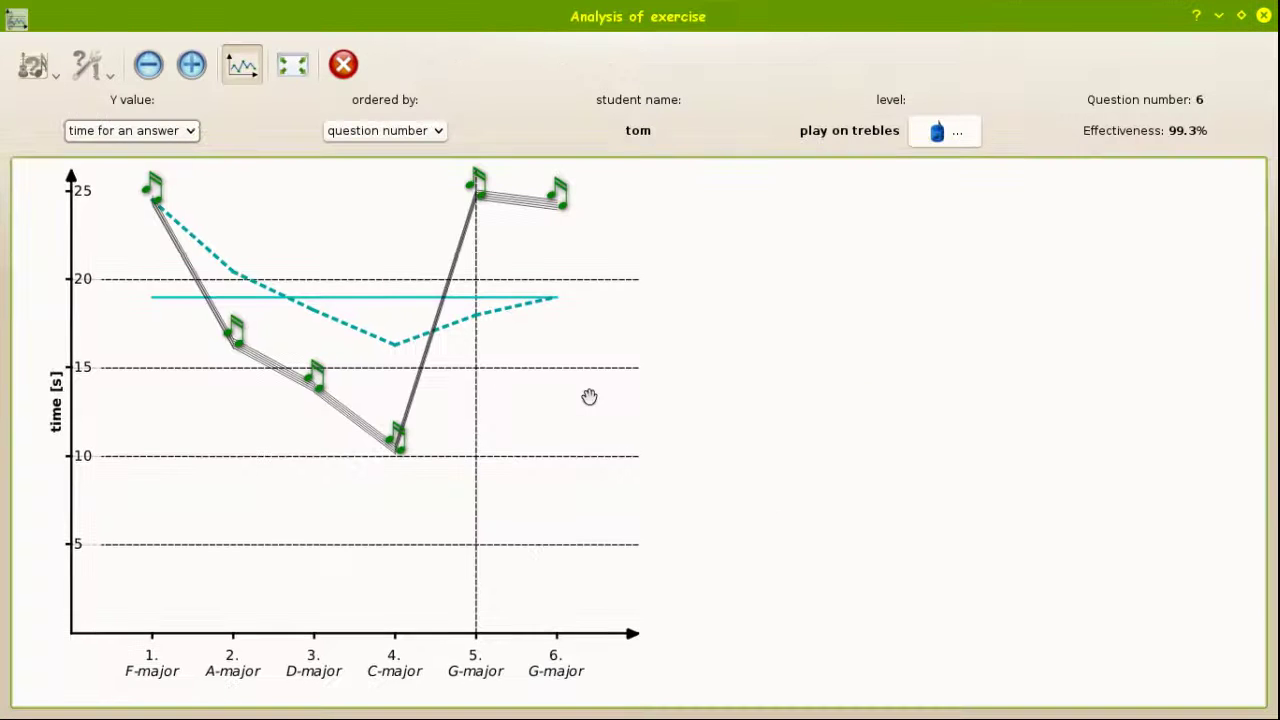
mouse_move(563, 199)
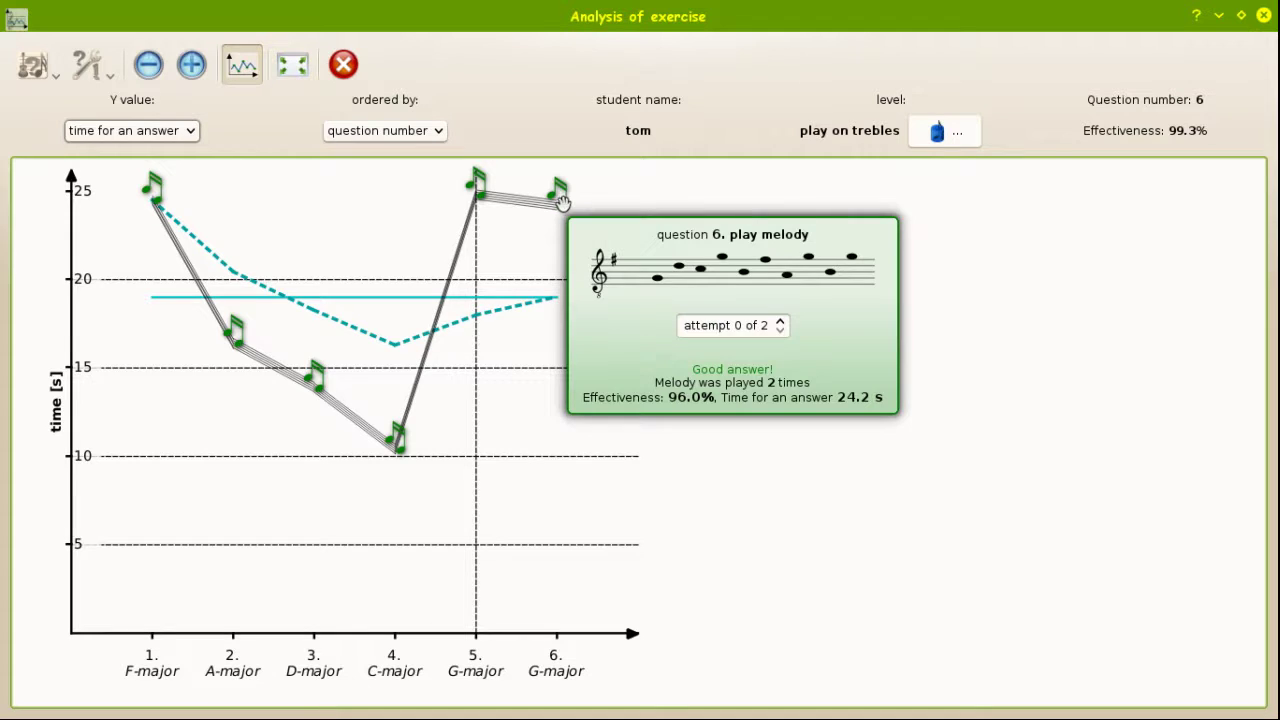
mouse_move(473, 190)
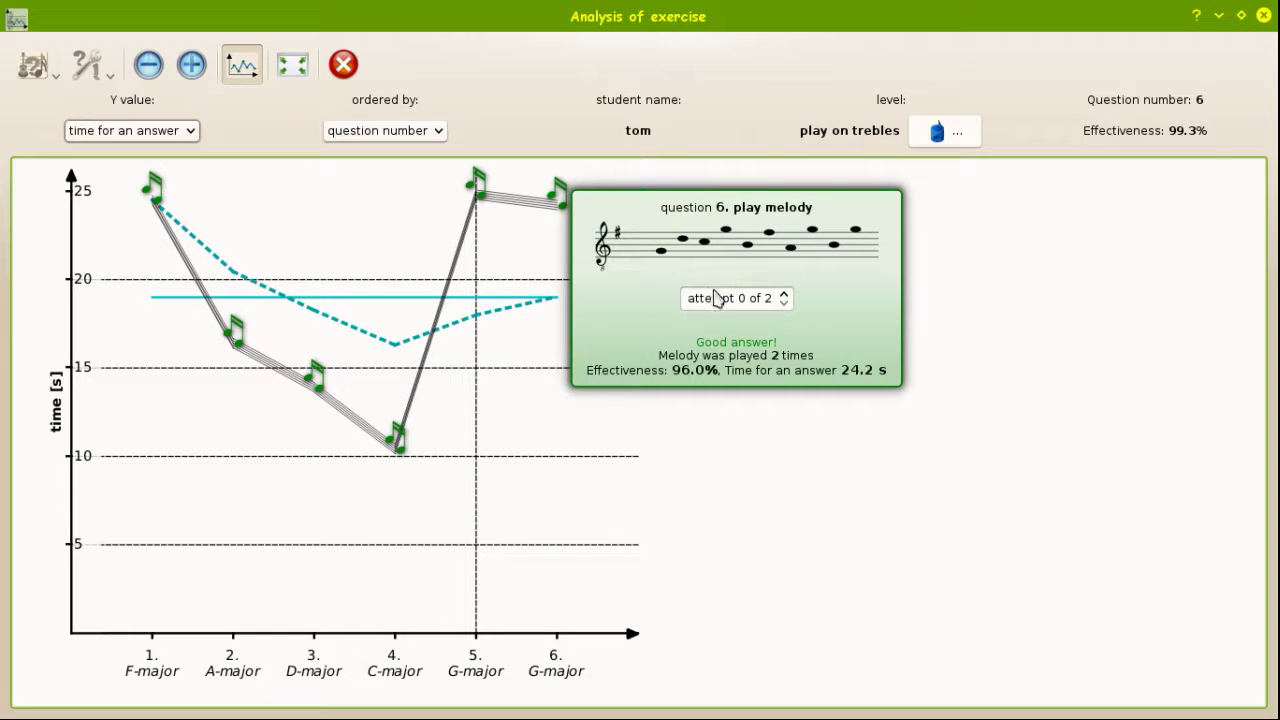
scroll(713, 292, up, 1)
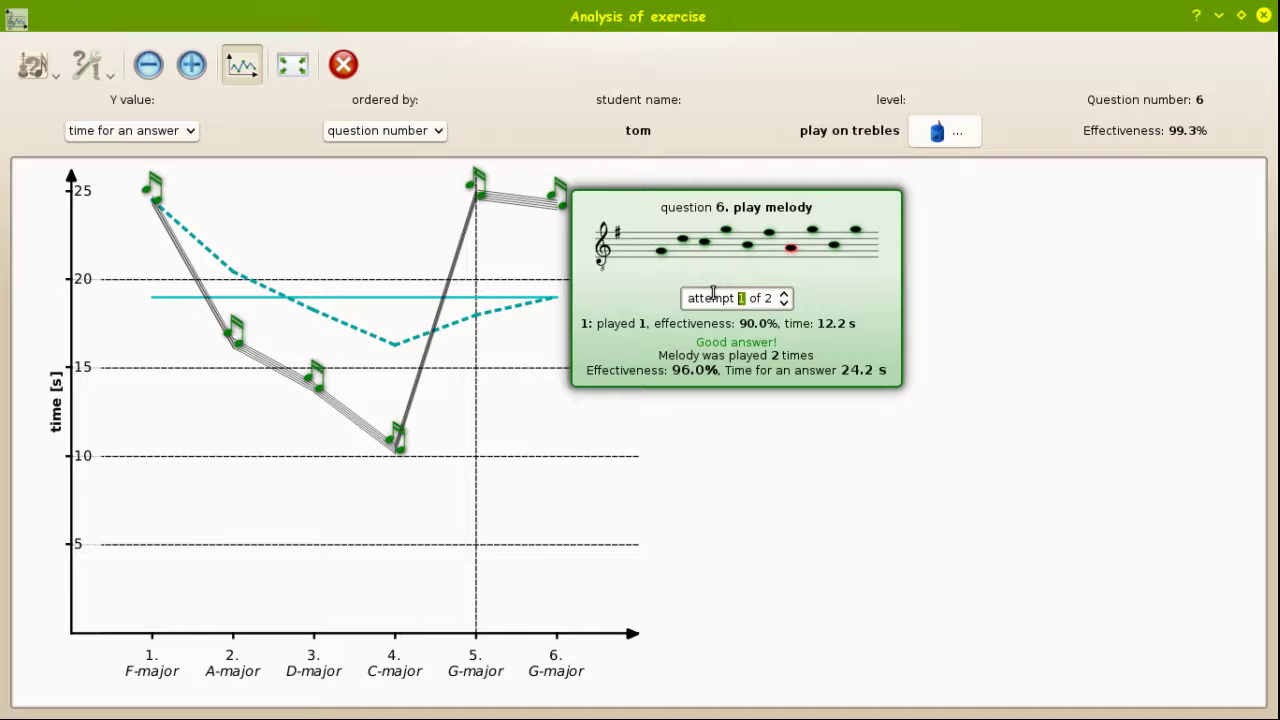
scroll(713, 292, up, 1)
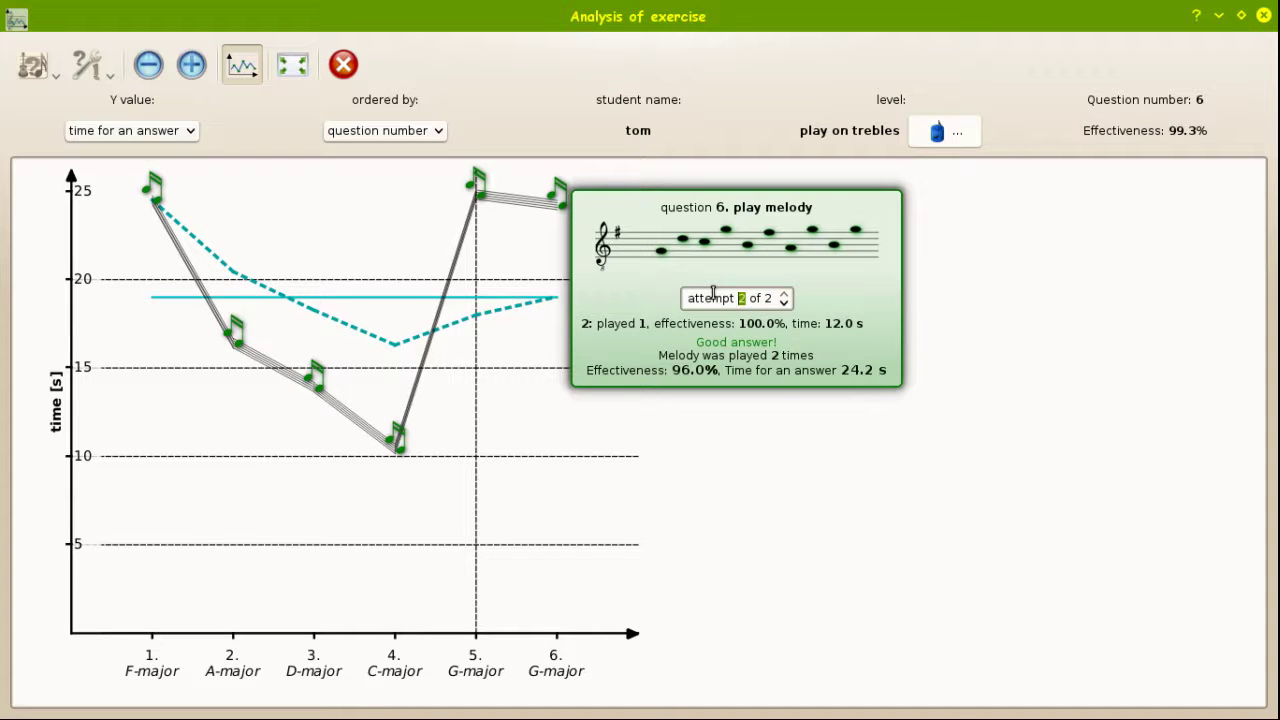